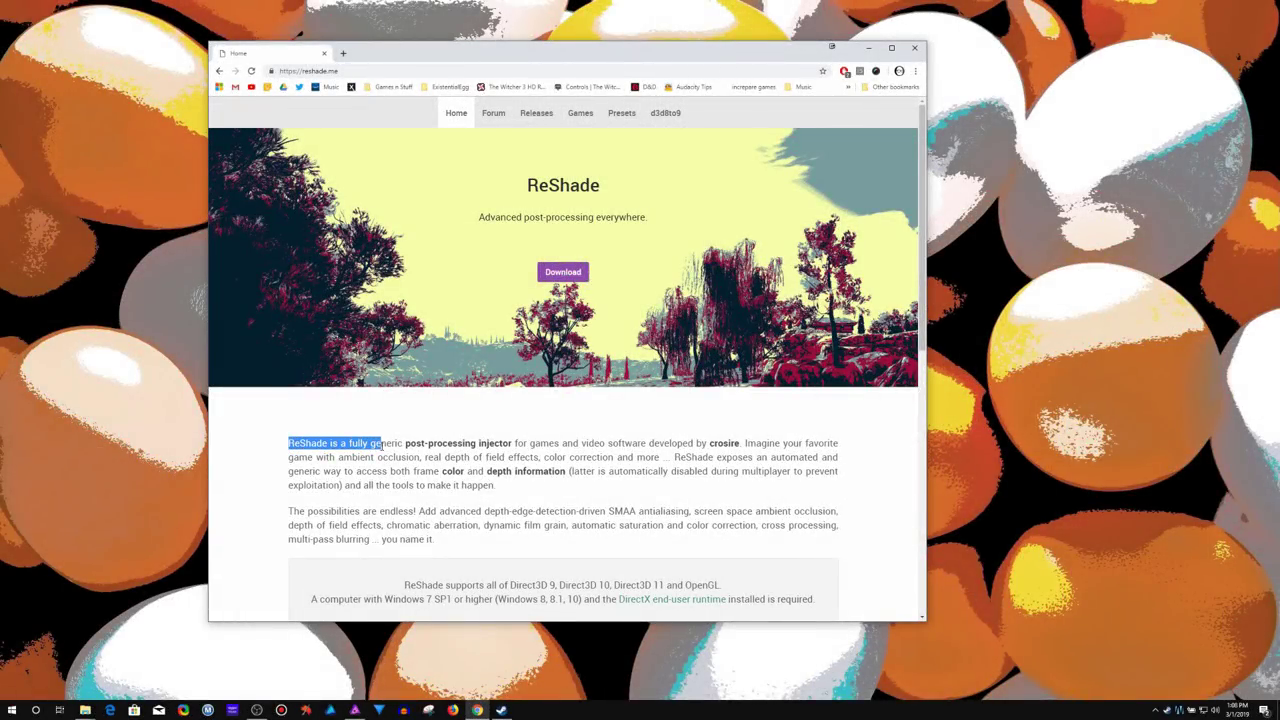
# - Go to the download section of the ReShade site, then switch to the ReShade folder in File Explorer
pyautogui.click(435, 418)
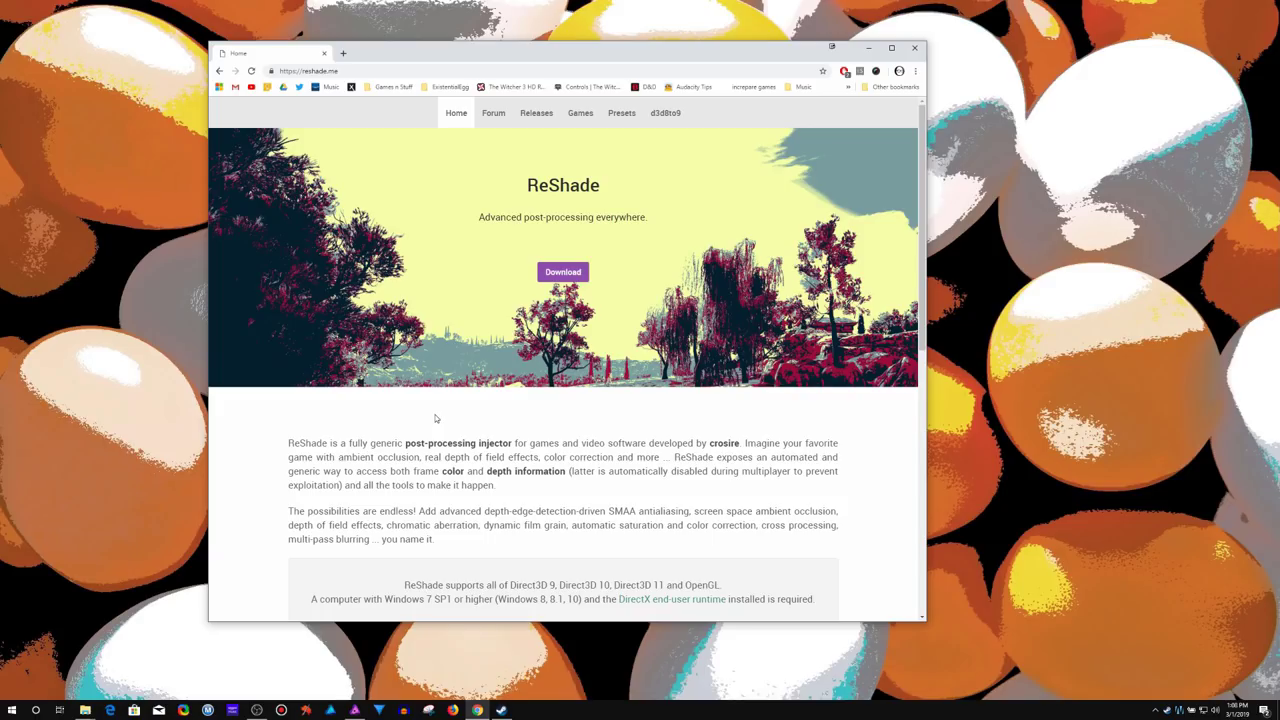
pyautogui.click(563, 272)
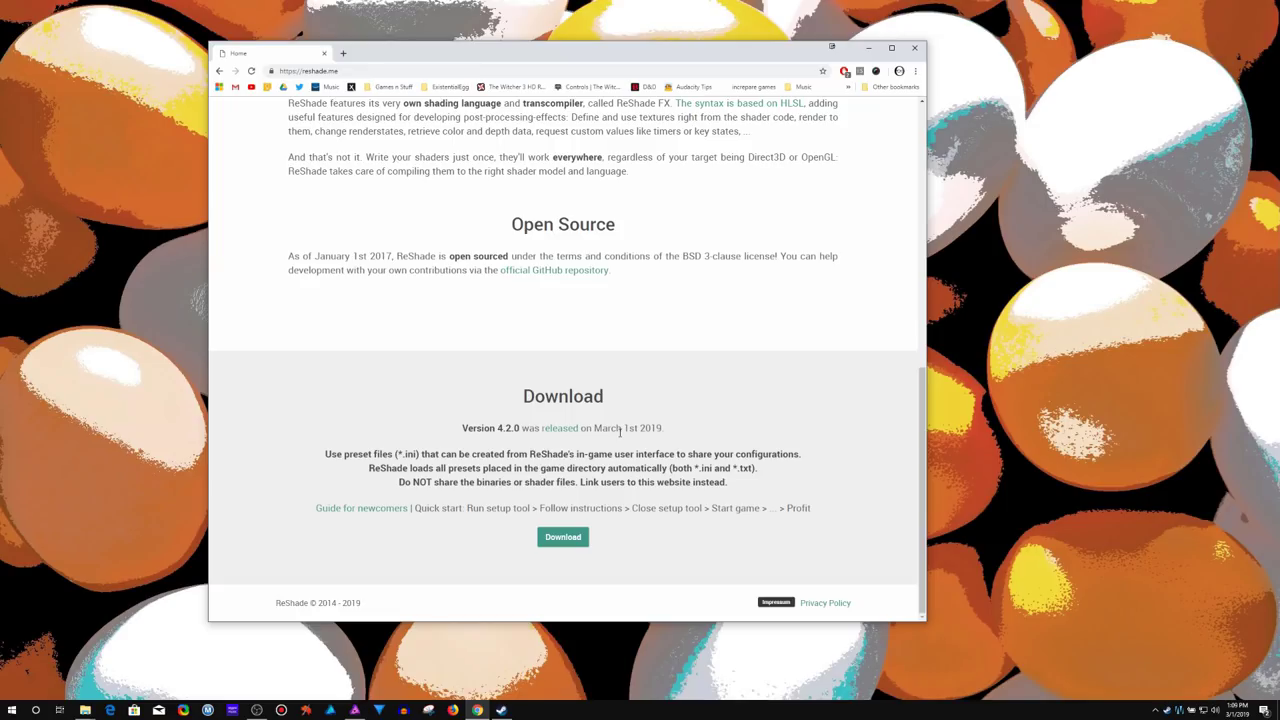
pyautogui.moveTo(88, 706)
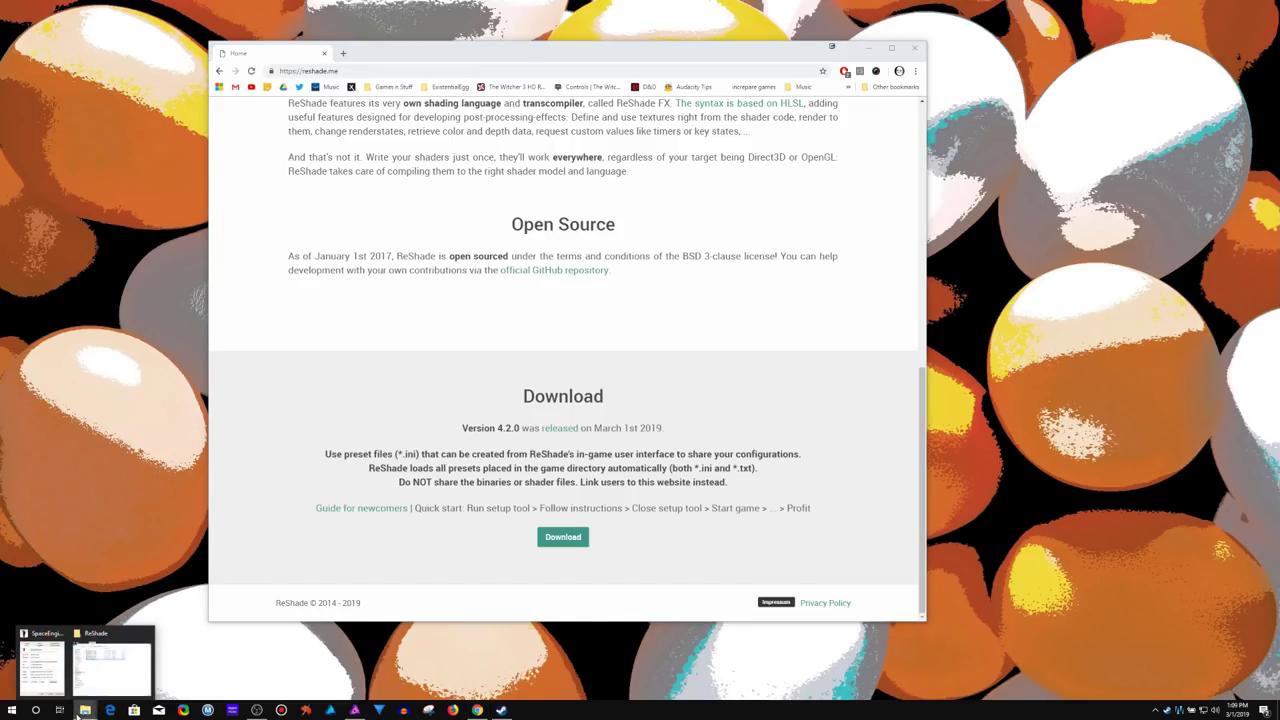
pyautogui.click(108, 668)
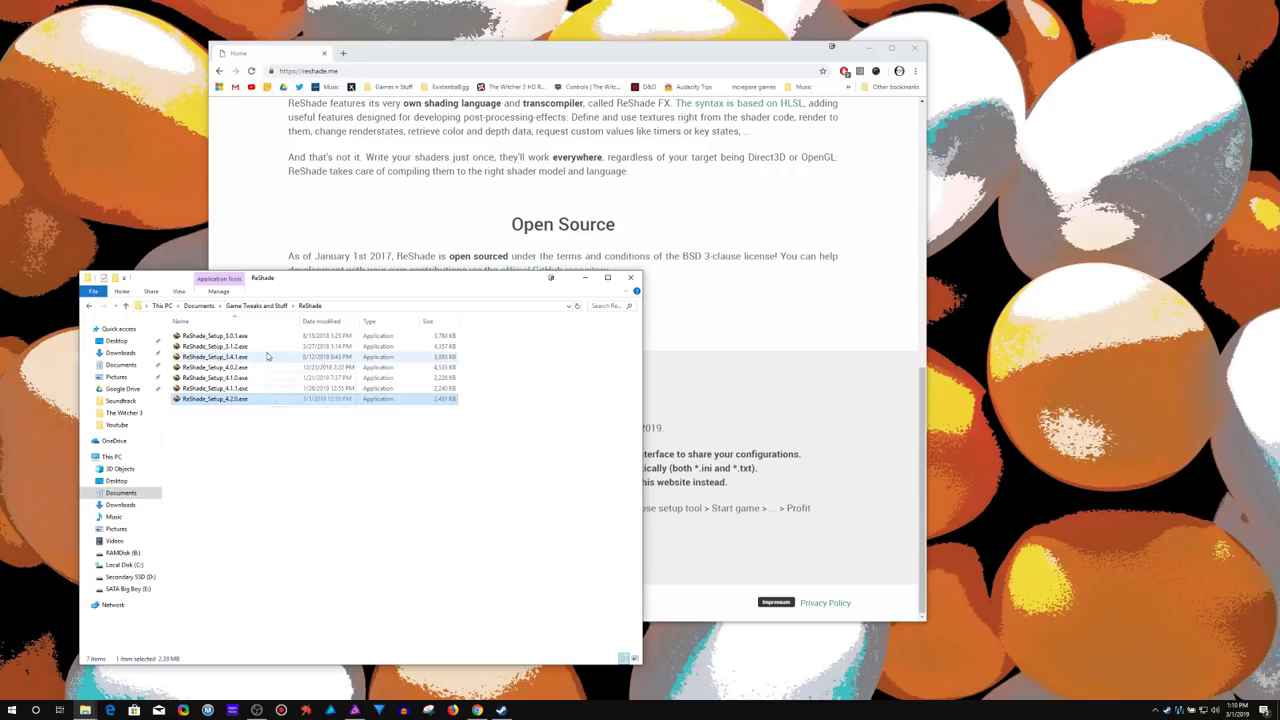
# - Run ReShade_Setup_4.2.0.exe and allow it to start despite the Windows SmartScreen block
pyautogui.doubleClick(214, 400)
pyautogui.moveTo(715, 245); pyautogui.dragTo(657, 260)
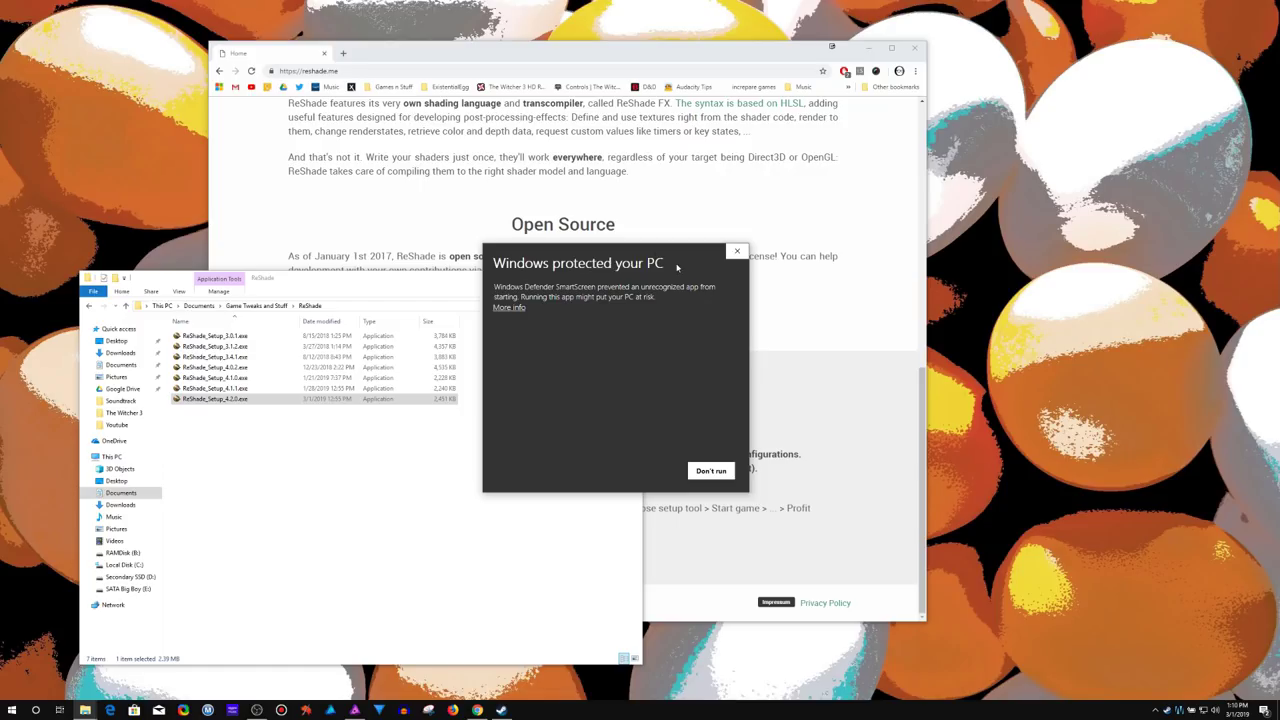
pyautogui.click(510, 308)
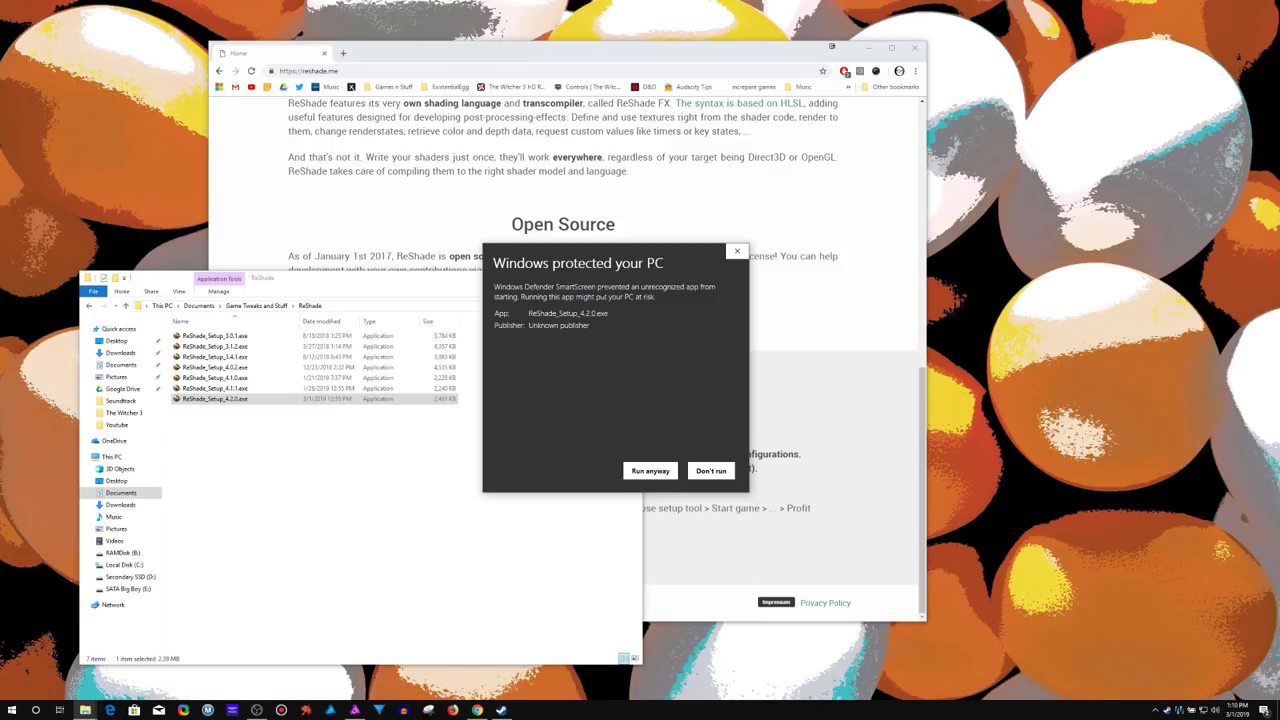
pyautogui.click(648, 471)
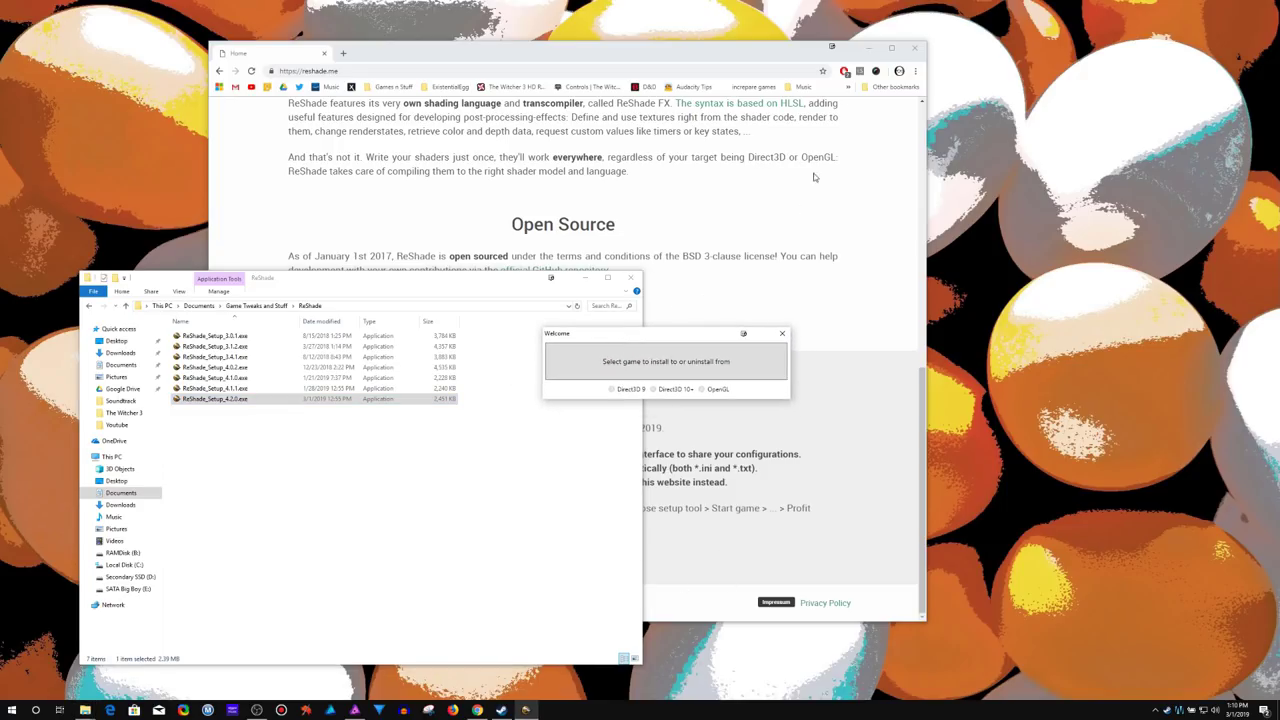
# - Minimise the browser and folder windows and open the ReShade installer's game selection dialog
pyautogui.click(867, 47)
pyautogui.click(586, 278)
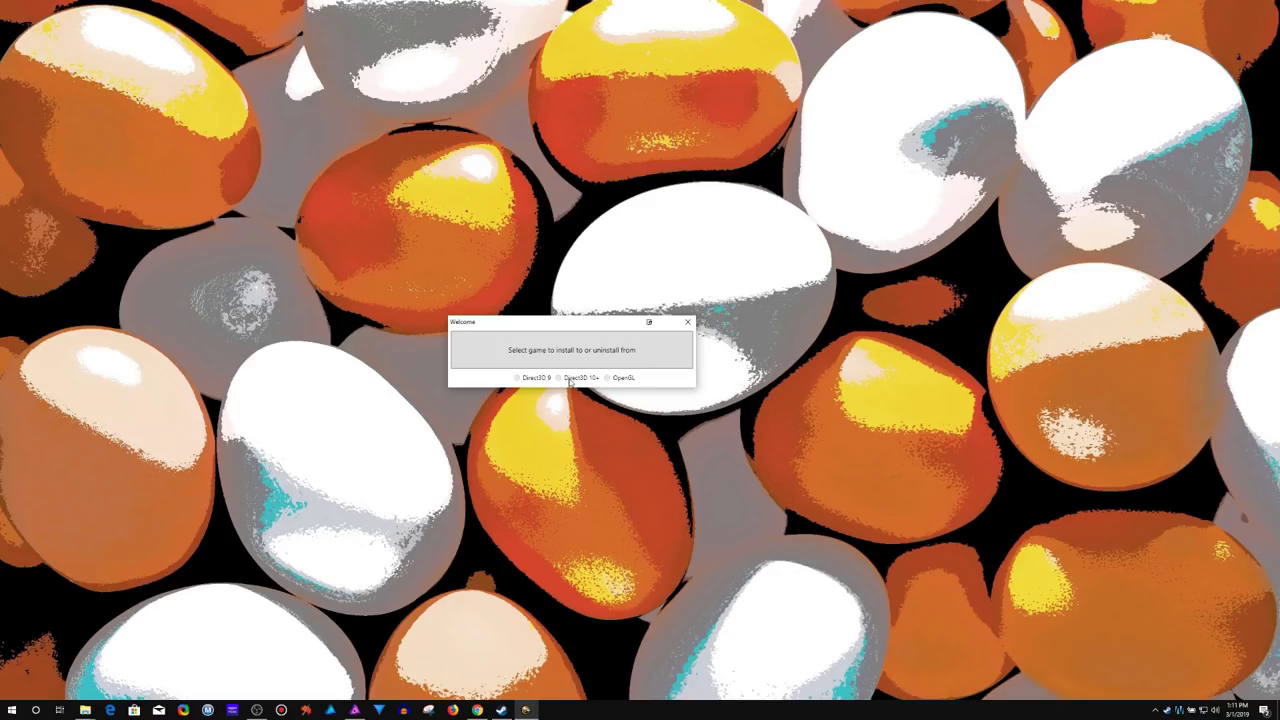
pyautogui.click(570, 362)
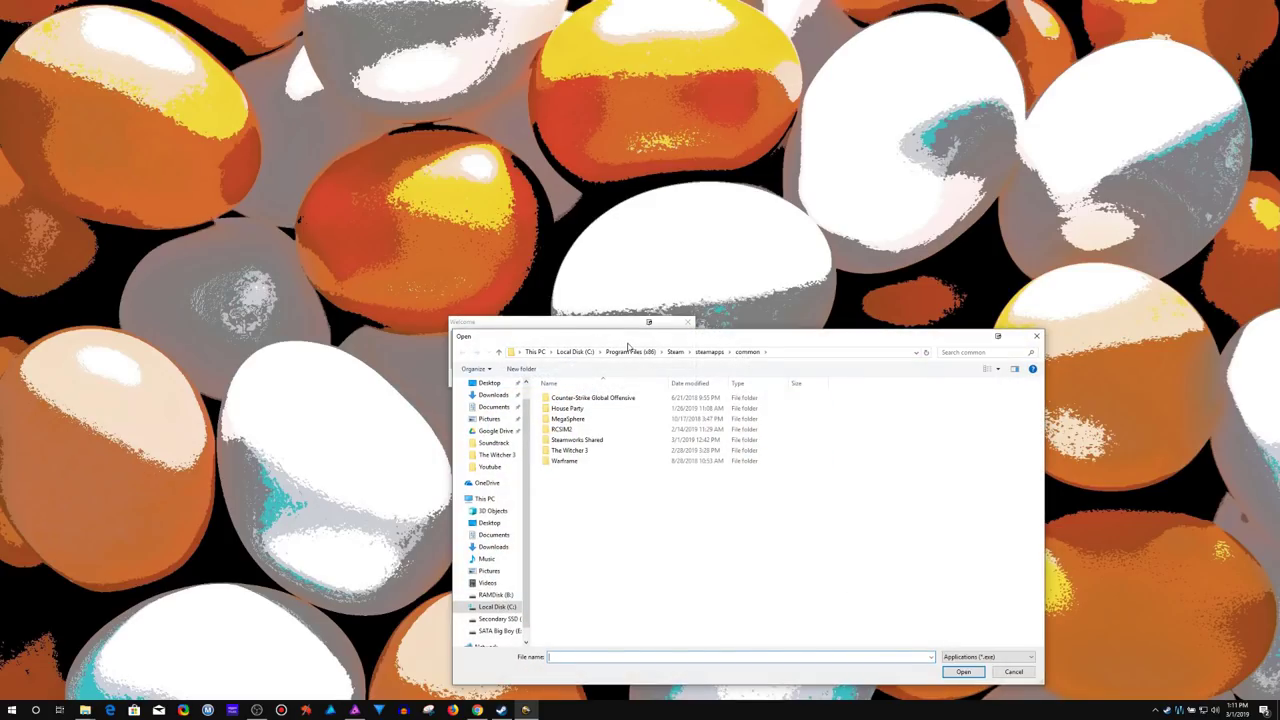
pyautogui.moveTo(628, 345); pyautogui.dragTo(415, 150)
# - Switch to Steam, browse the local files of Space Engineers, and locate SpaceEngineers.exe in the Bin64 folder
pyautogui.hotkey('alt', 'Tab')
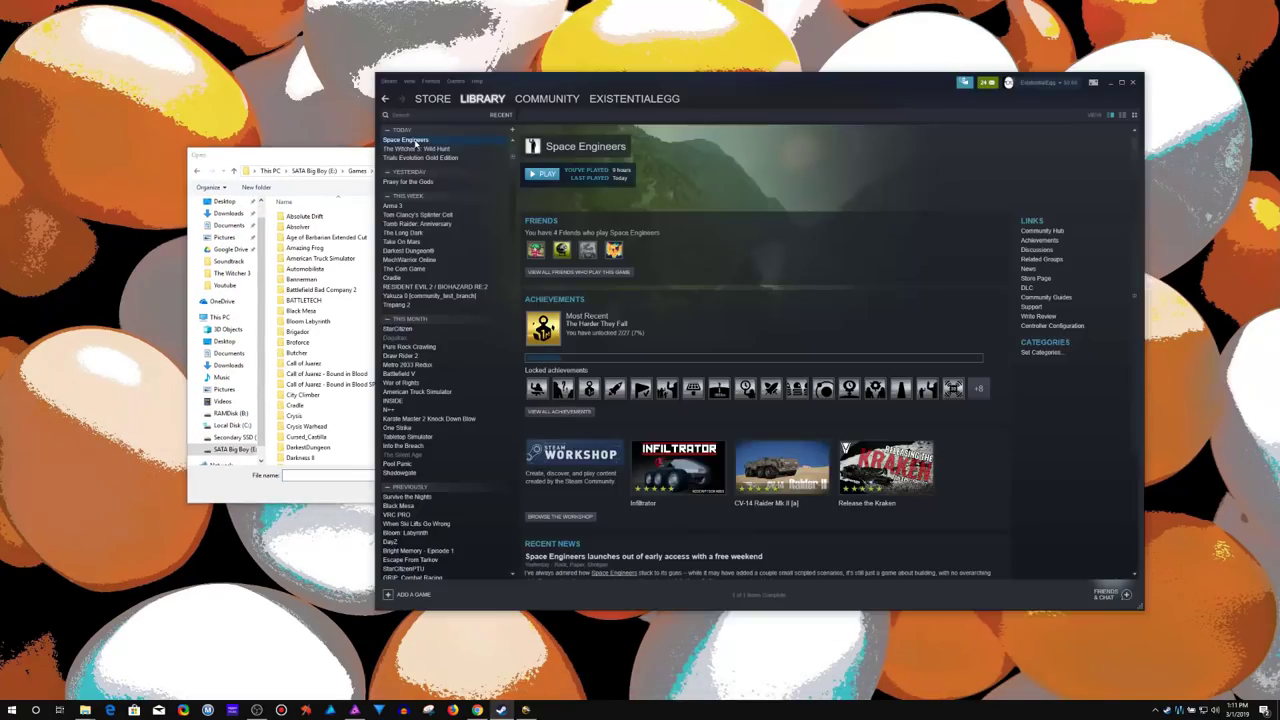
pyautogui.rightClick(446, 140)
pyautogui.click(470, 278)
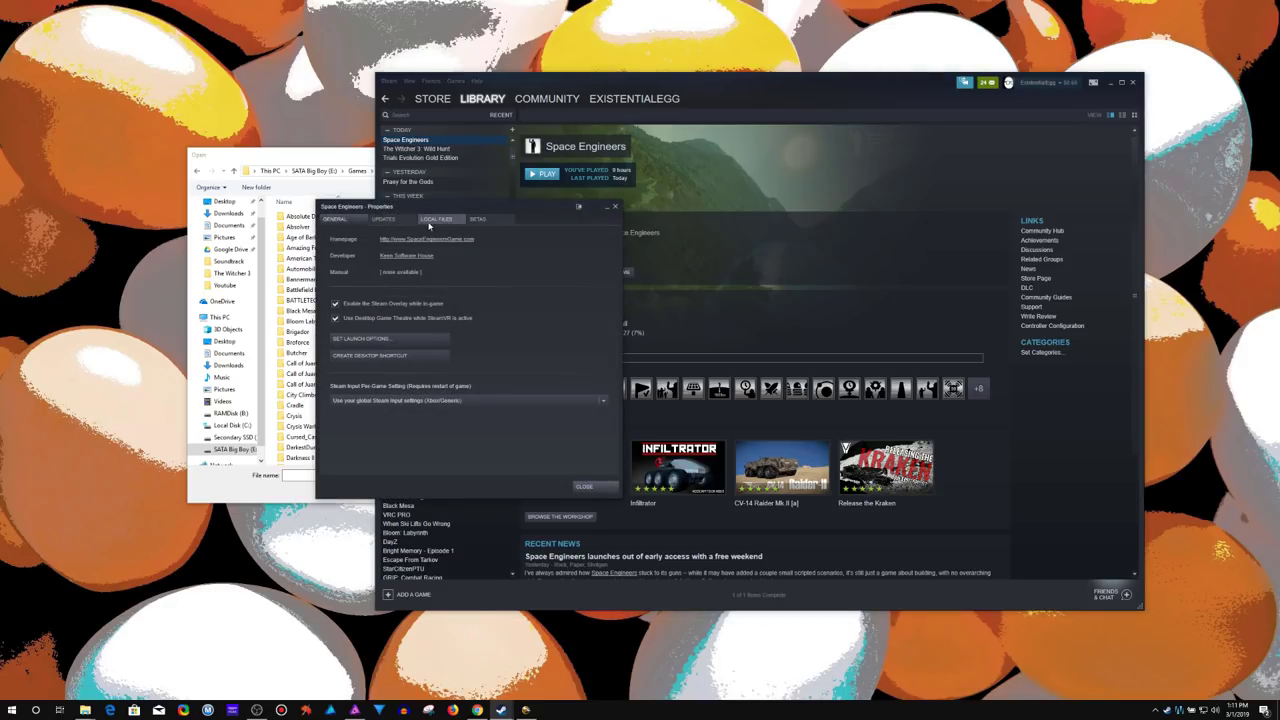
pyautogui.click(436, 218)
pyautogui.click(463, 298)
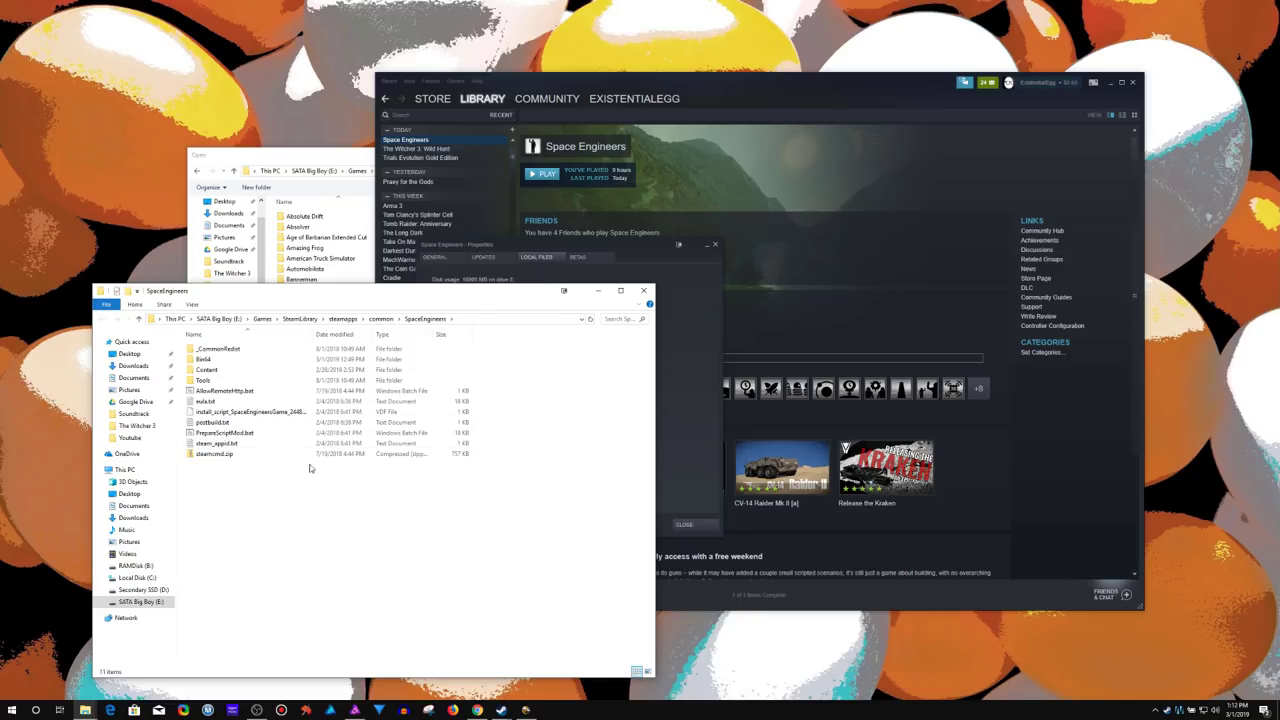
pyautogui.doubleClick(203, 359)
pyautogui.click(221, 440)
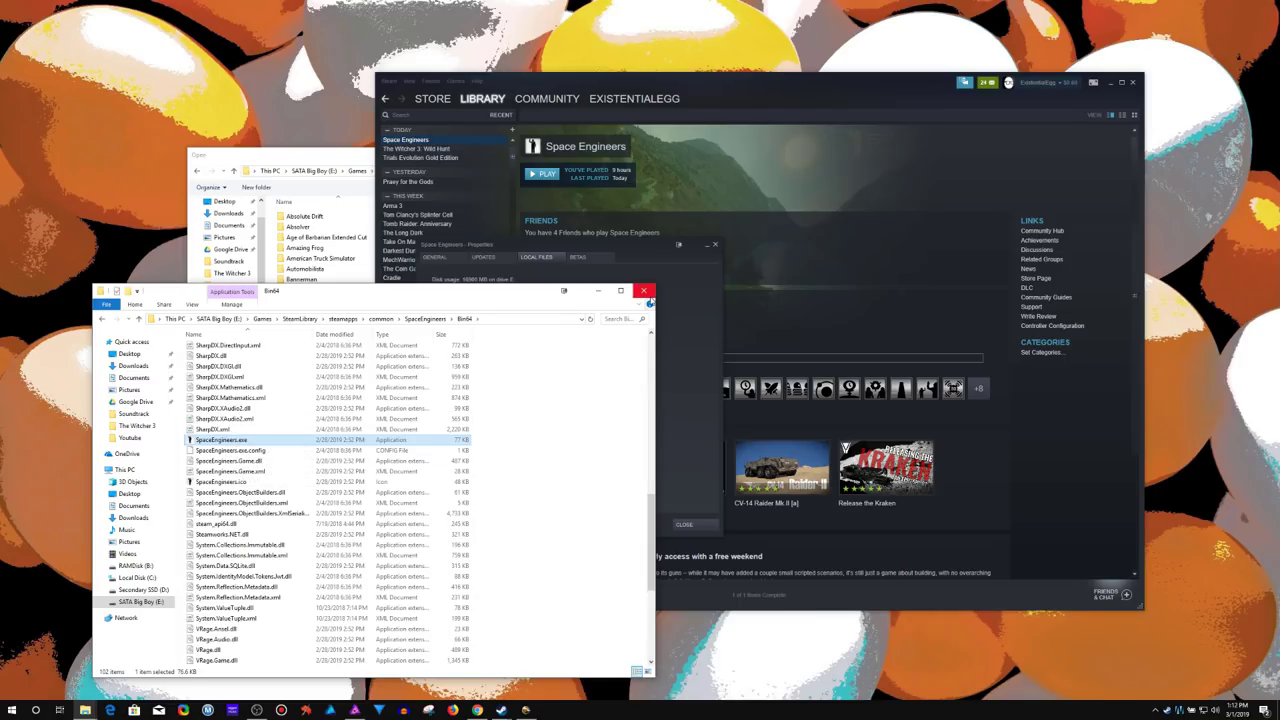
pyautogui.click(644, 291)
pyautogui.click(715, 245)
# - Launch Space Engineers from Steam and check the folder location in the properties of its running executable
pyautogui.click(549, 174)
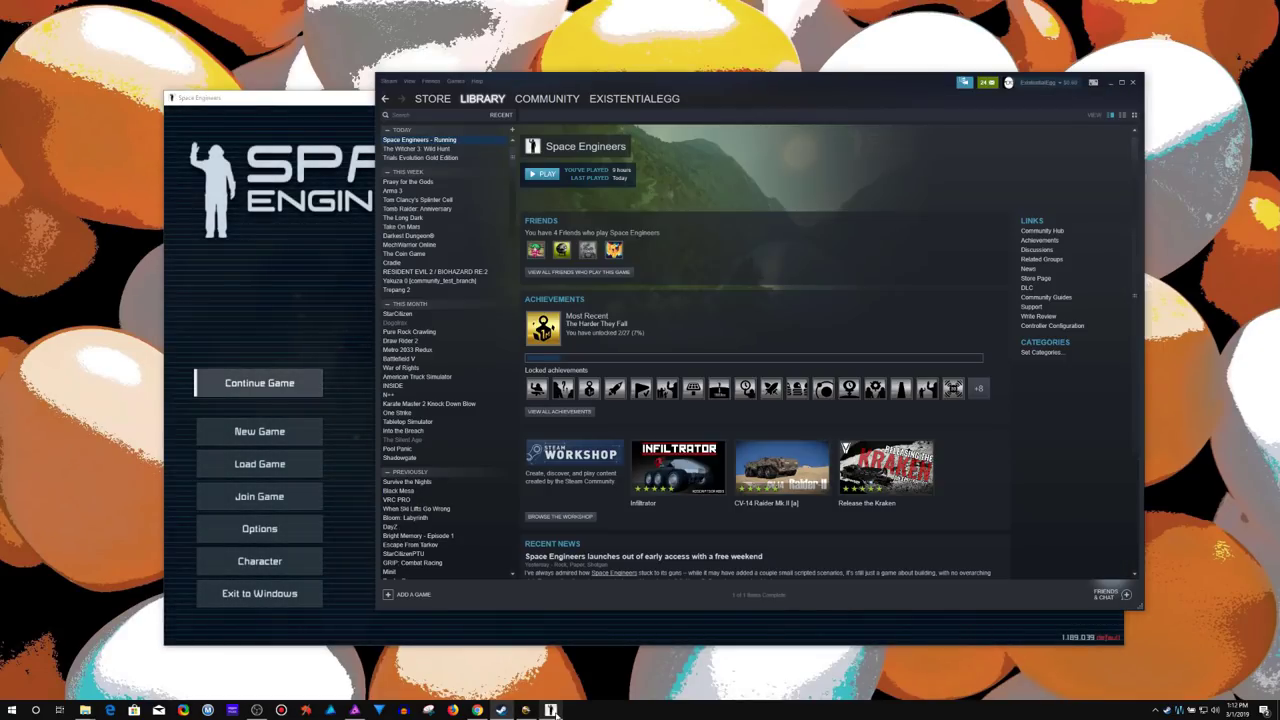
pyautogui.rightClick(550, 710)
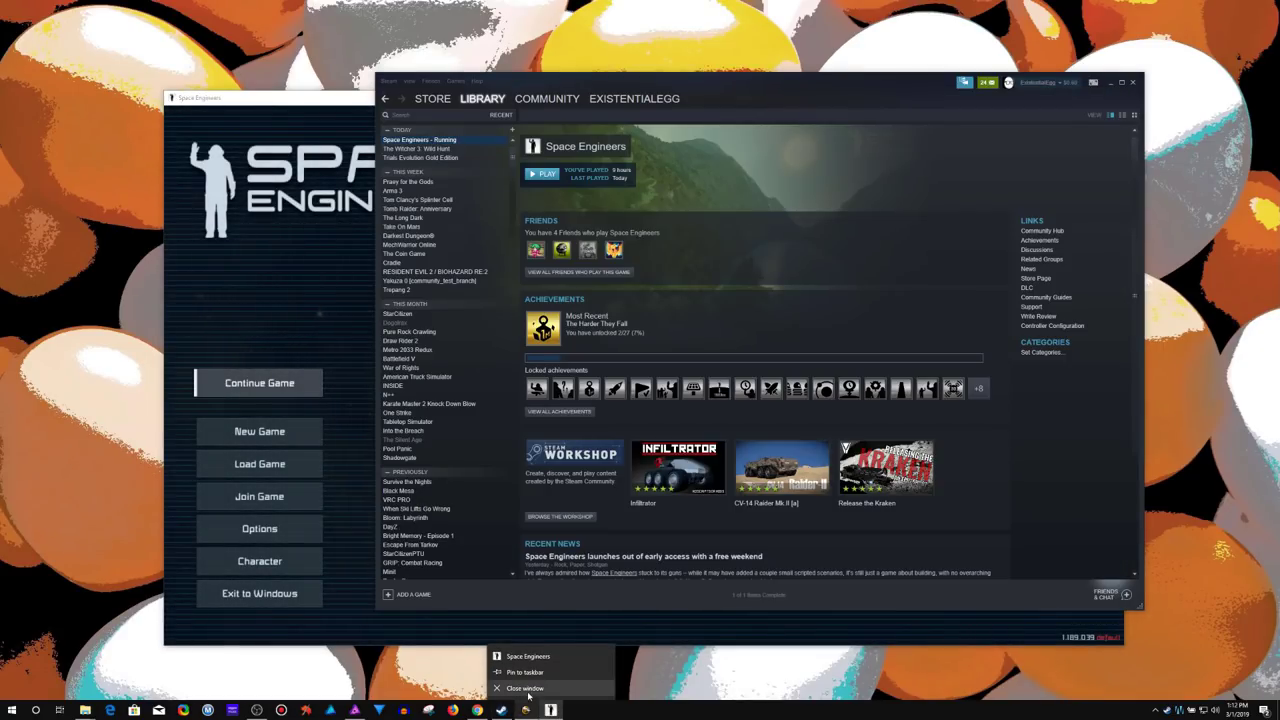
pyautogui.click(528, 689)
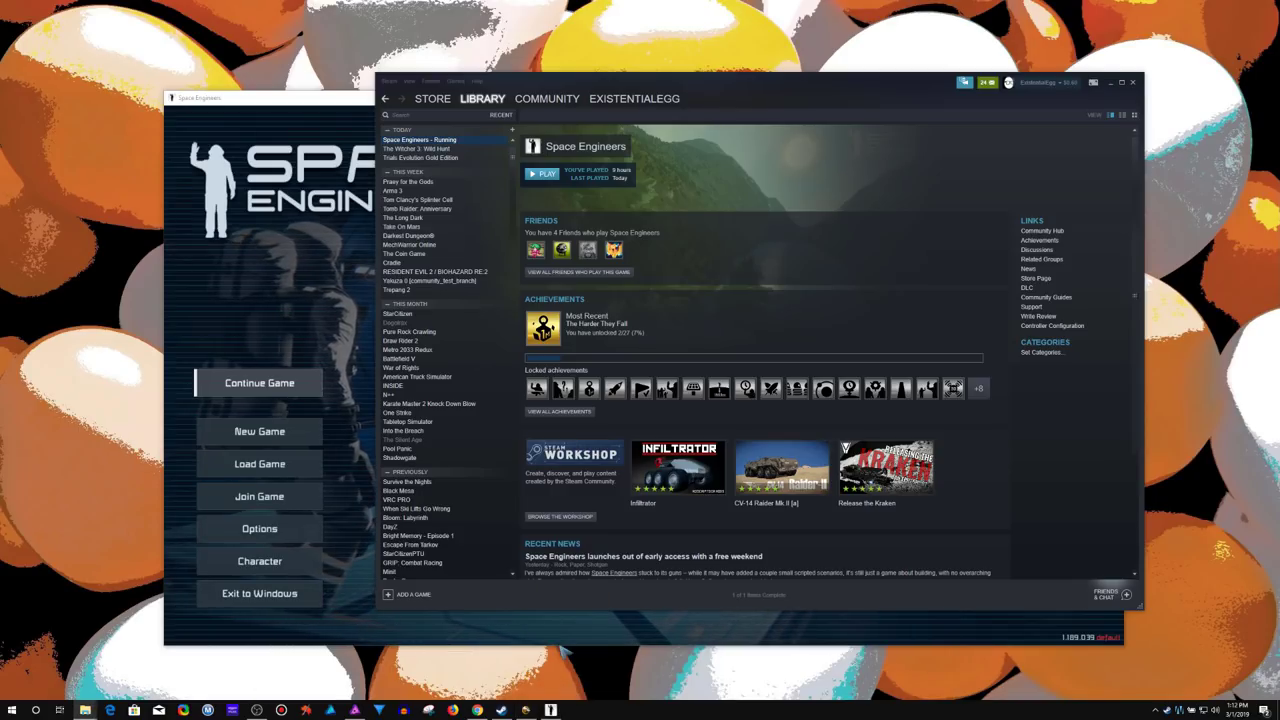
pyautogui.tripleClick(586, 514)
pyautogui.click(586, 514)
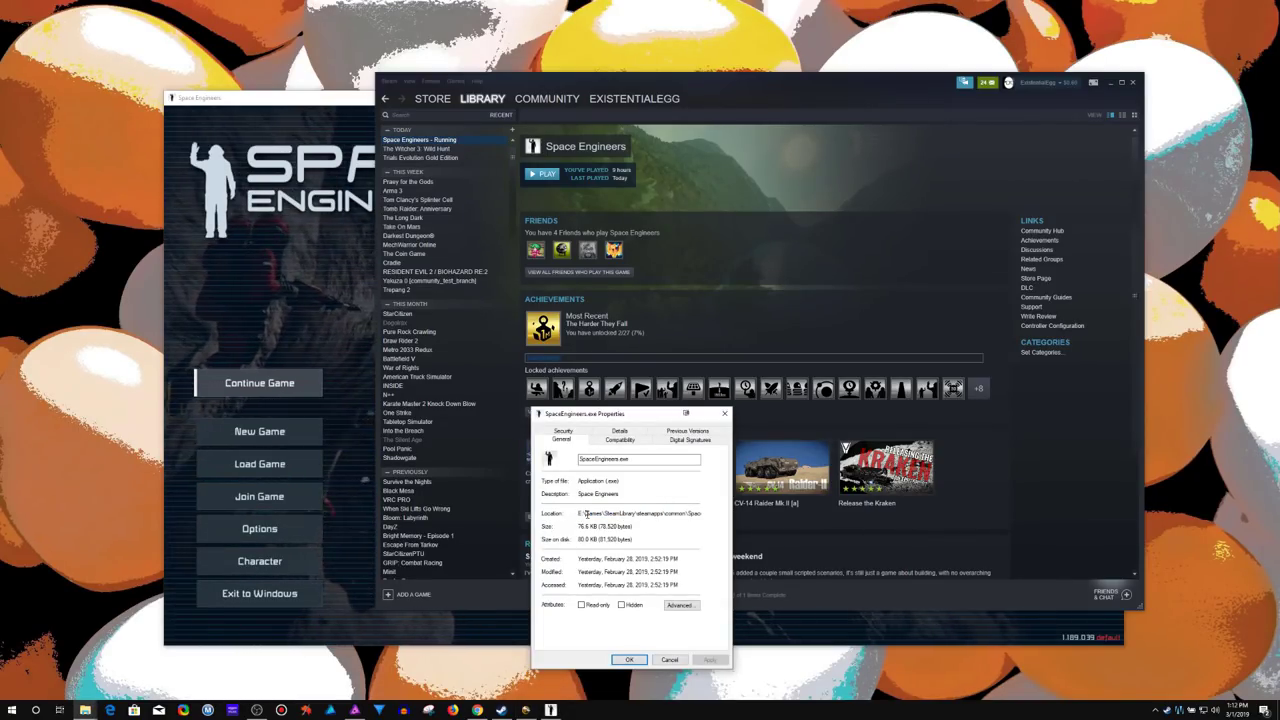
pyautogui.moveTo(586, 514); pyautogui.dragTo(707, 517)
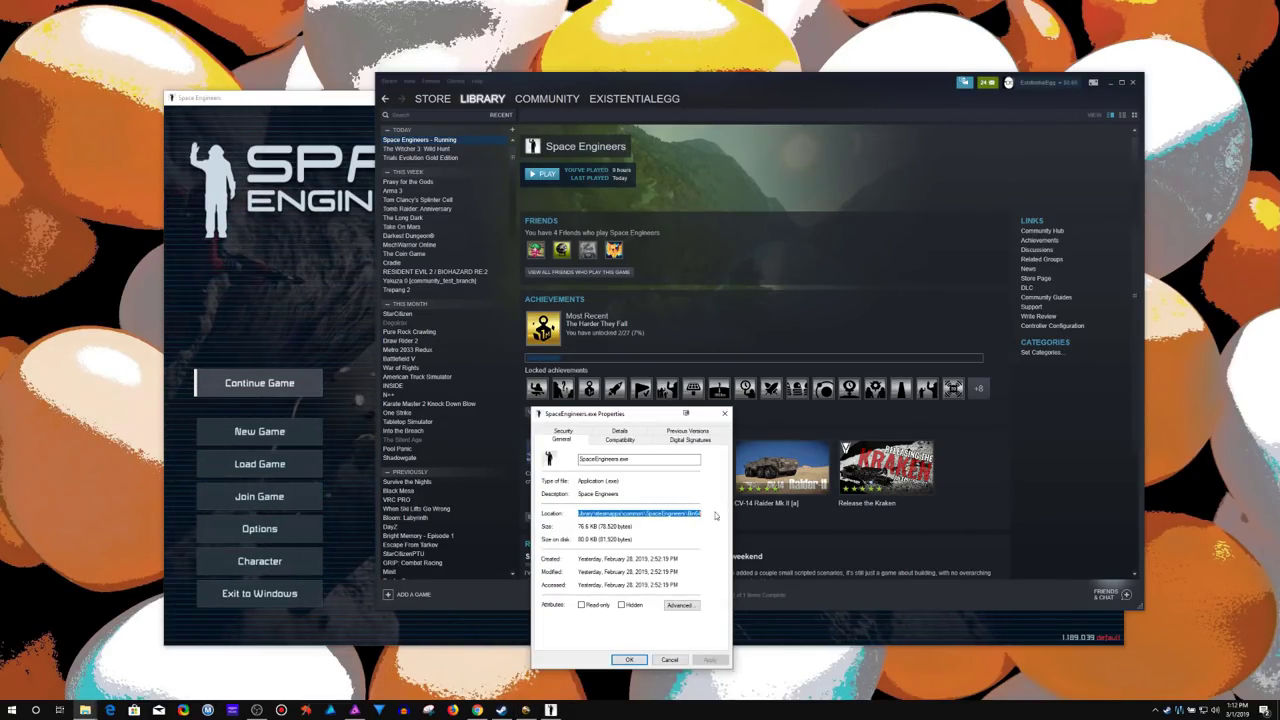
pyautogui.click(613, 514)
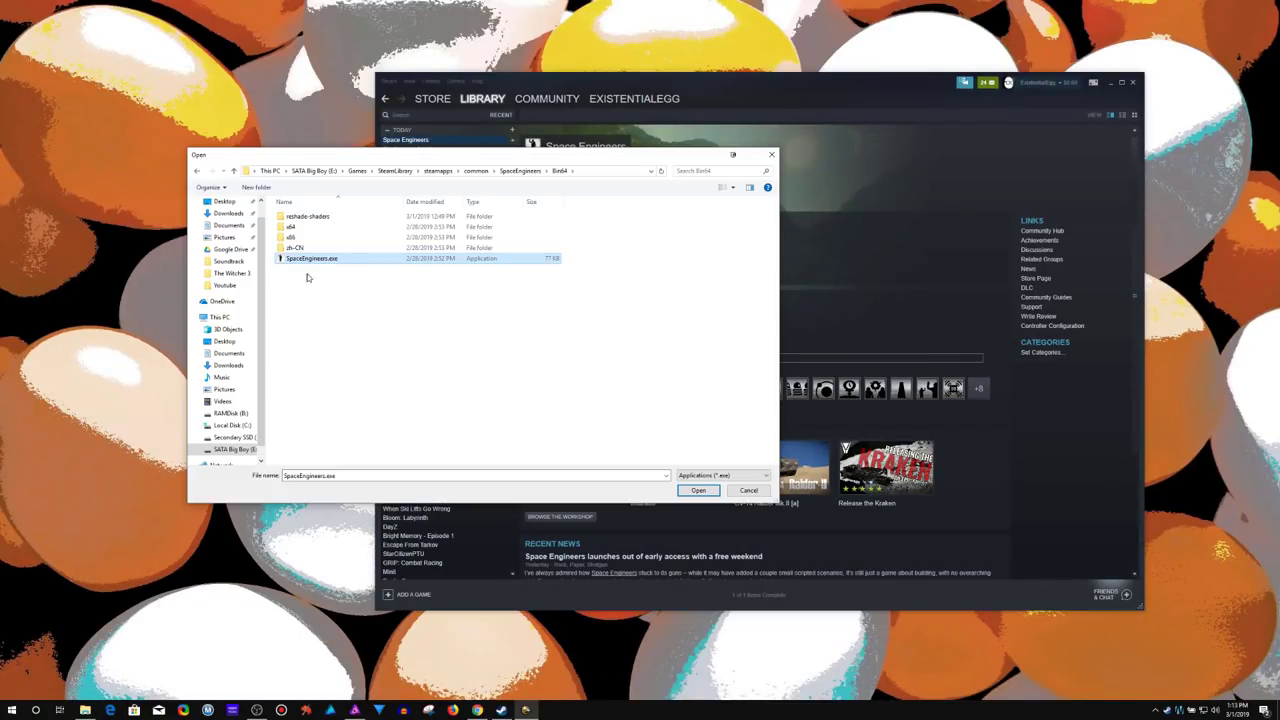
# - Target SpaceEngineers.exe in the Bin64 folder, choose Direct3D 10+ as the rendering API, and overwrite the existing ReShade installation
pyautogui.click(707, 494)
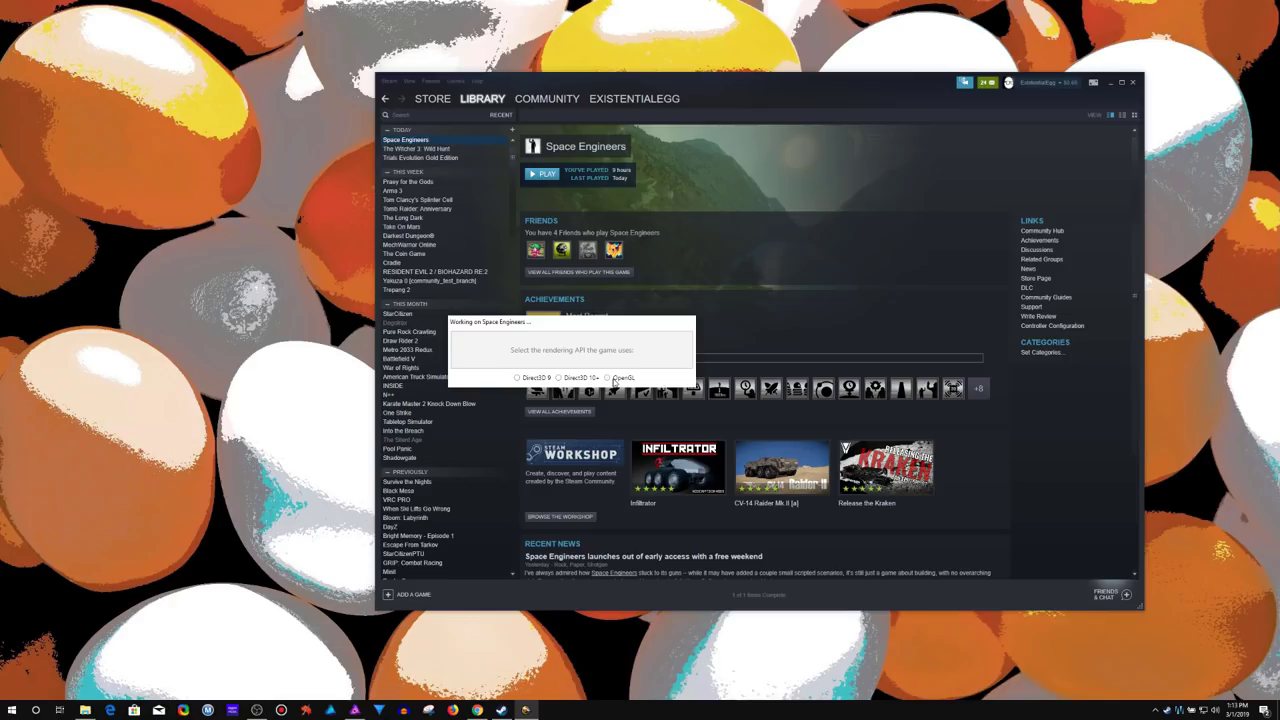
pyautogui.click(1110, 82)
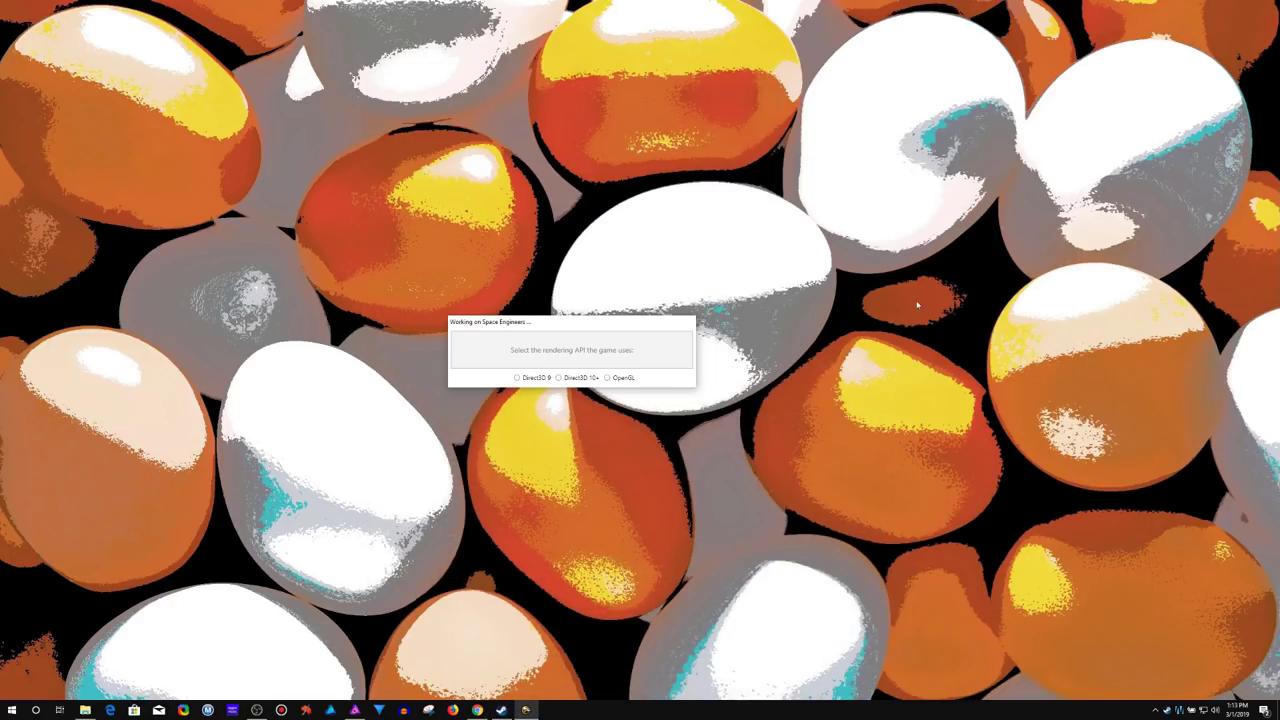
pyautogui.moveTo(544, 325); pyautogui.dragTo(575, 299)
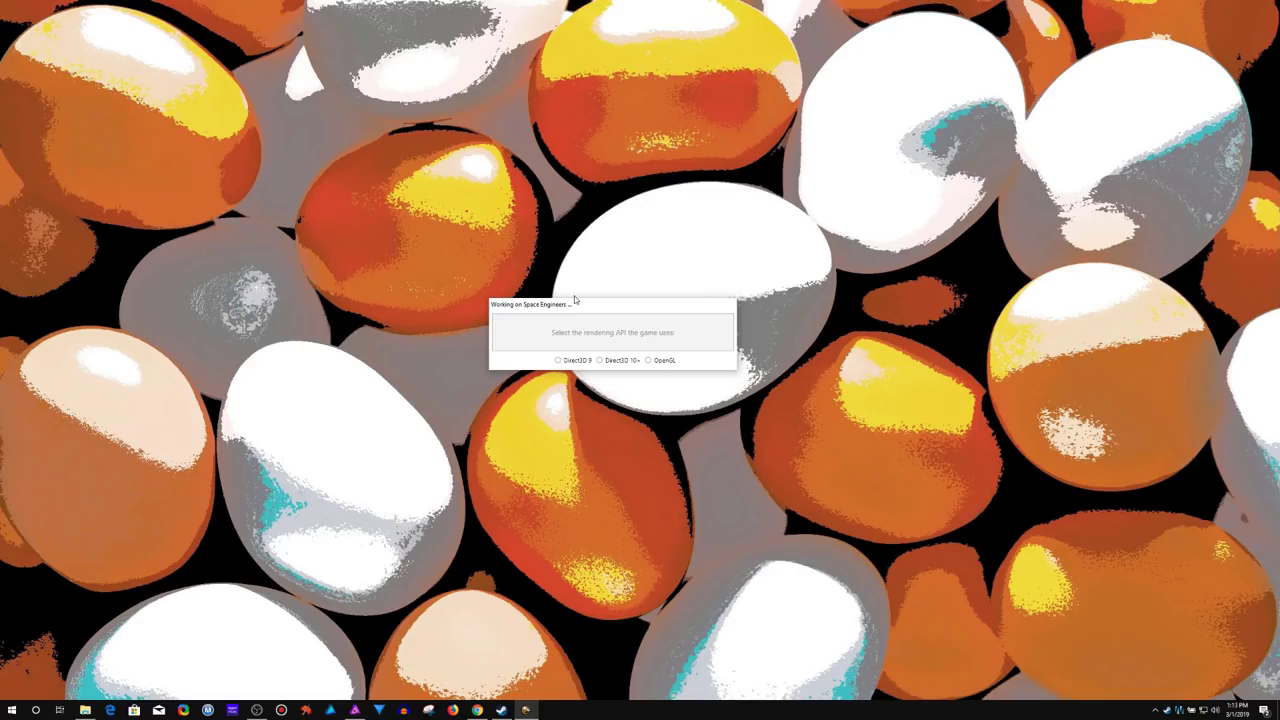
pyautogui.click(600, 362)
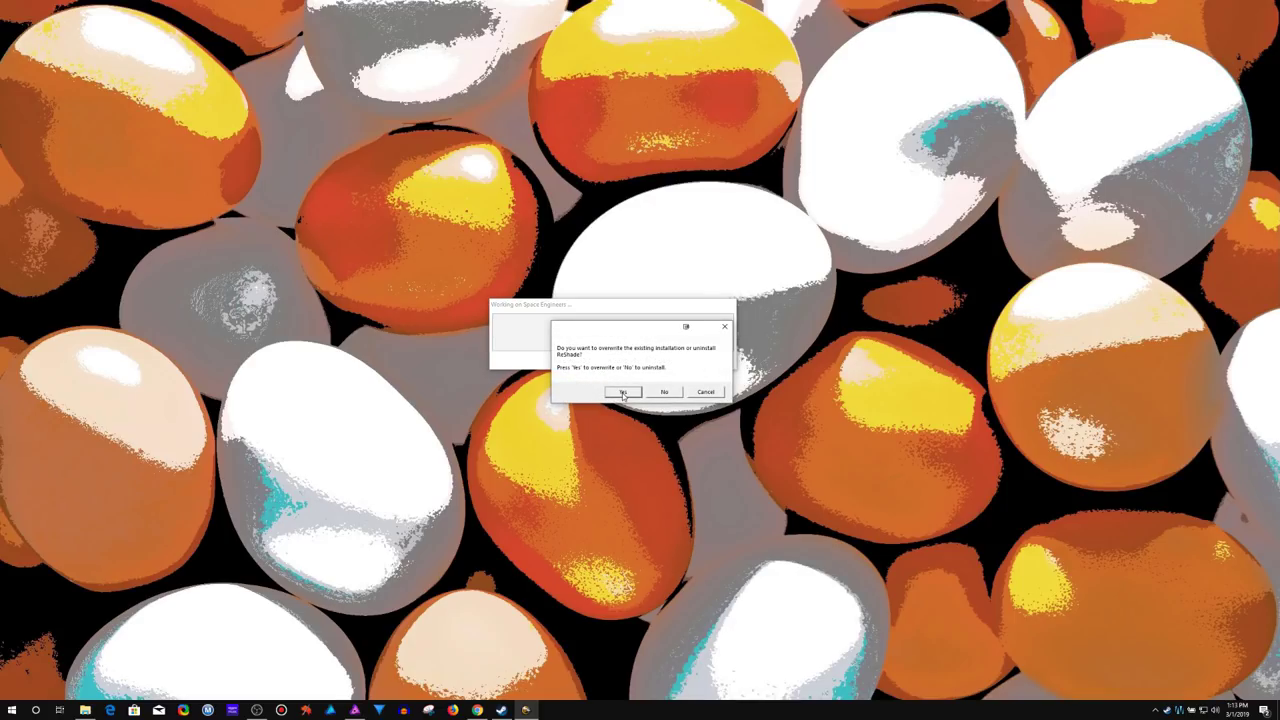
pyautogui.click(623, 393)
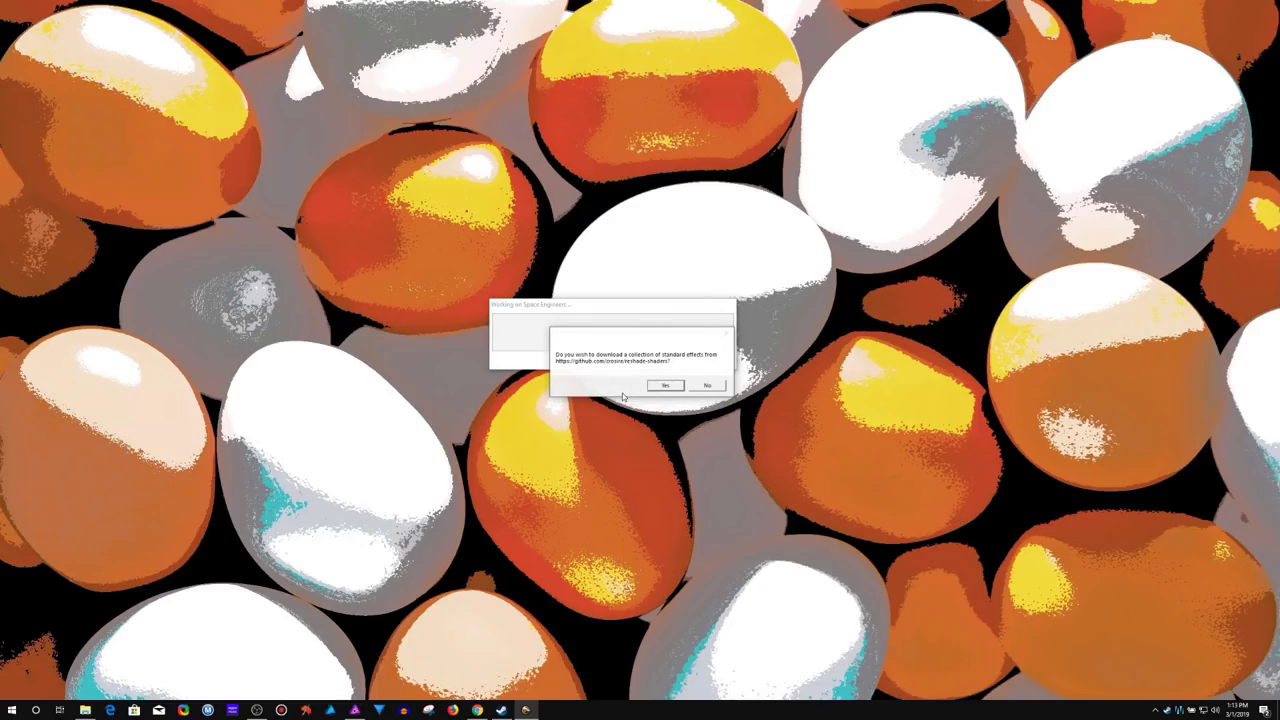
# - Download the standard effects collection and install it with all effect files kept selected
pyautogui.click(674, 388)
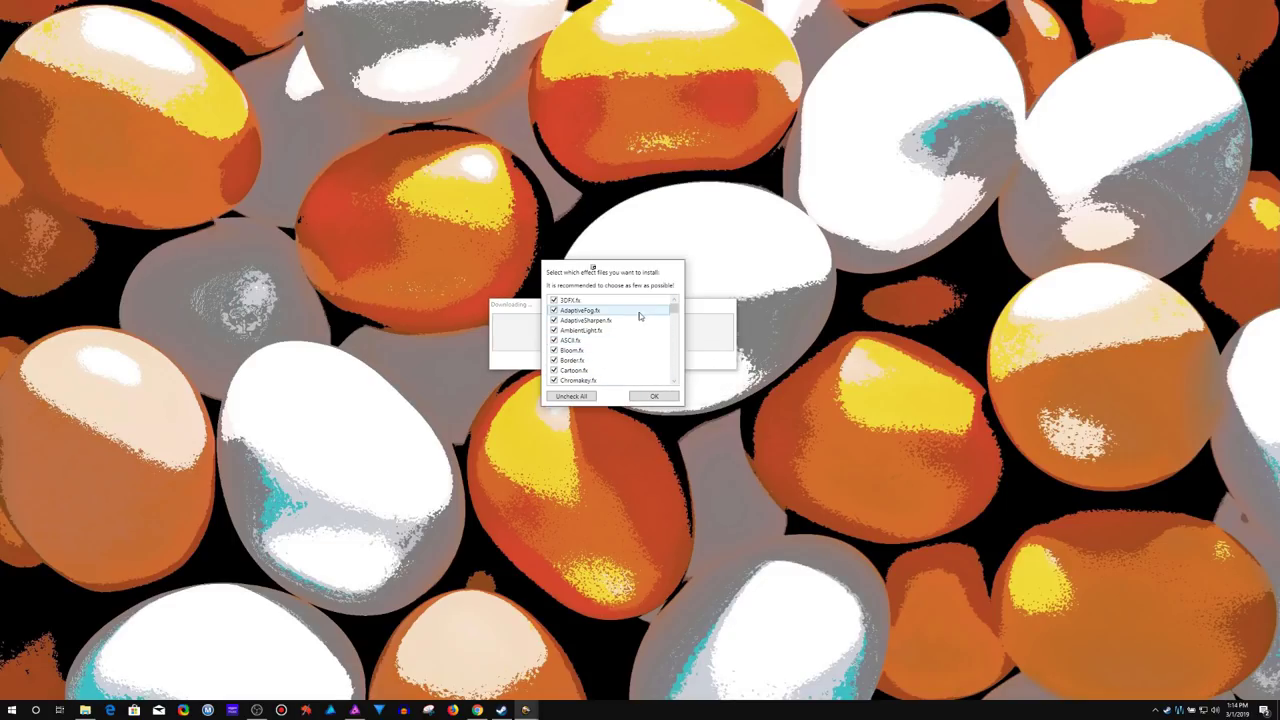
pyautogui.moveTo(676, 310); pyautogui.dragTo(676, 372)
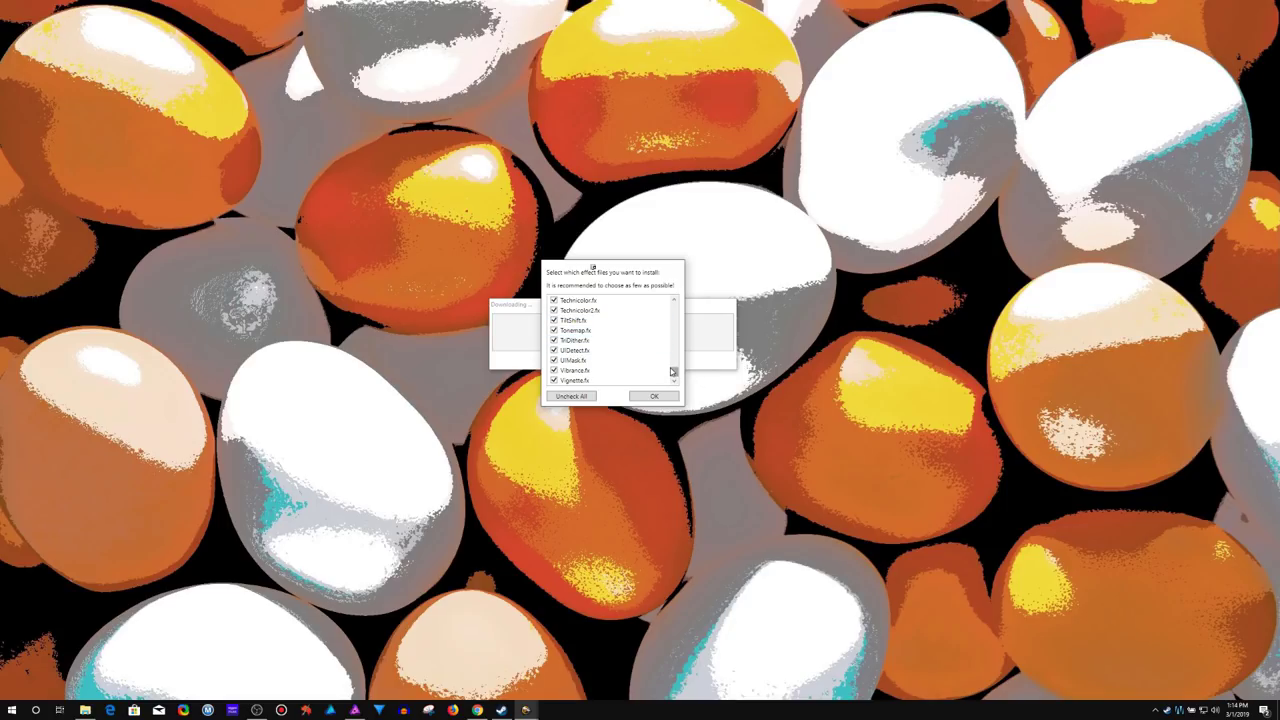
pyautogui.moveTo(673, 371); pyautogui.dragTo(675, 317)
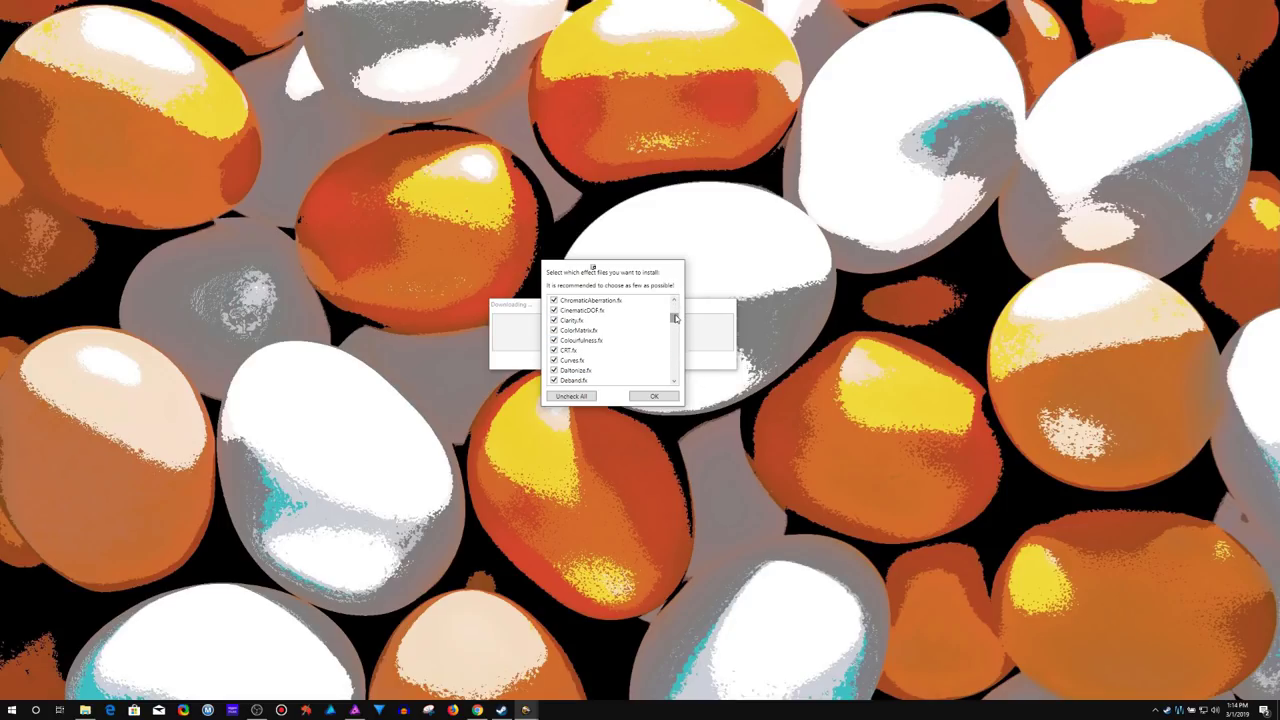
pyautogui.click(654, 398)
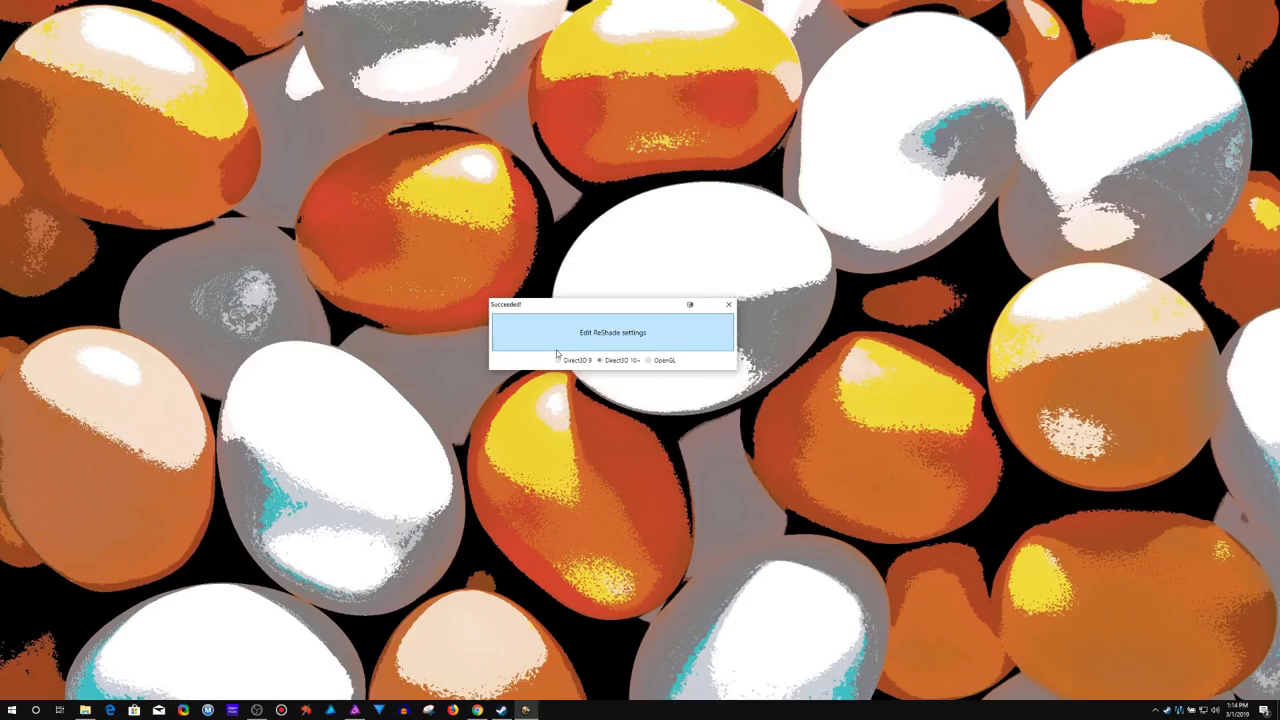
# - View the ReShade settings, leave them without making changes, and close the installer
pyautogui.click(638, 338)
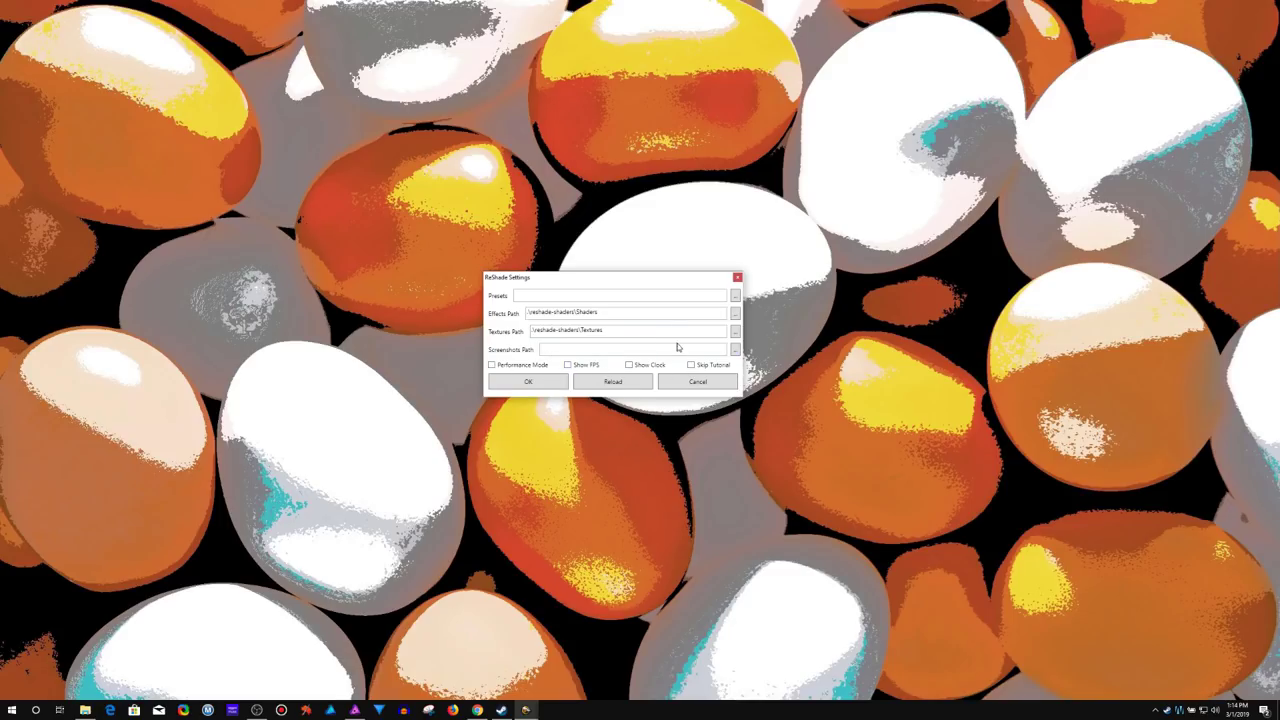
pyautogui.click(737, 278)
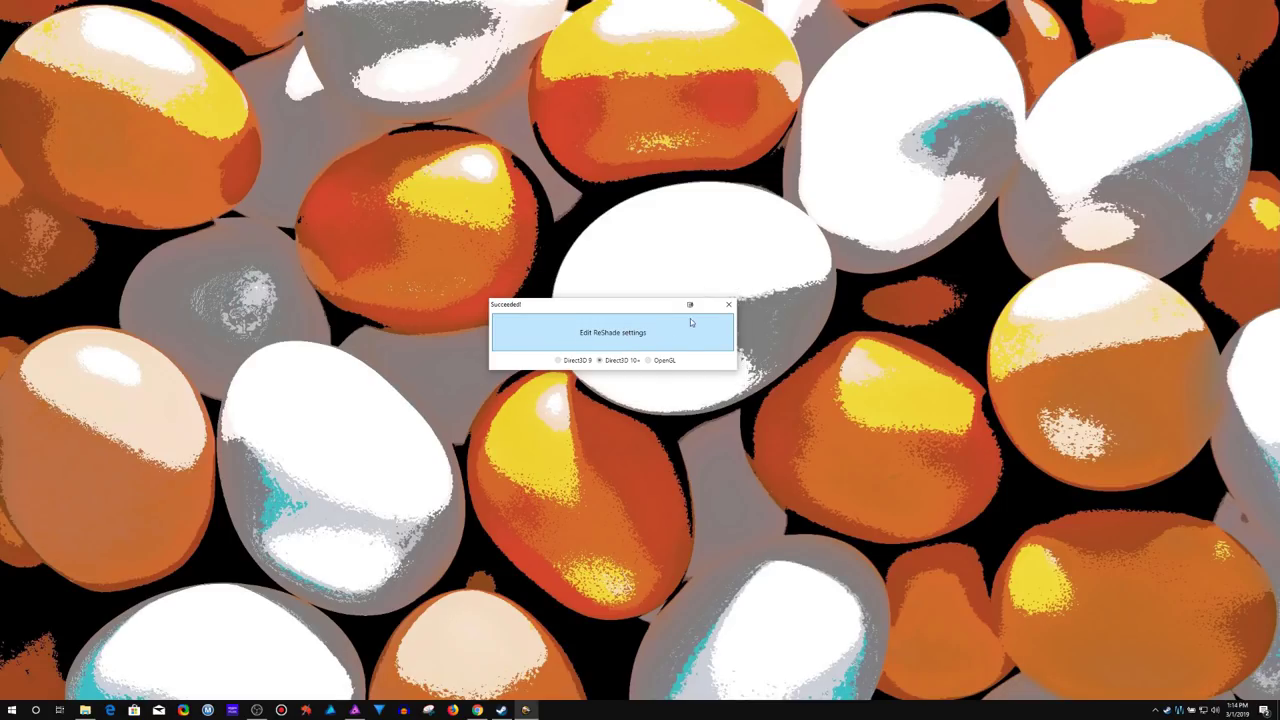
pyautogui.moveTo(522, 308); pyautogui.dragTo(496, 311)
pyautogui.click(702, 307)
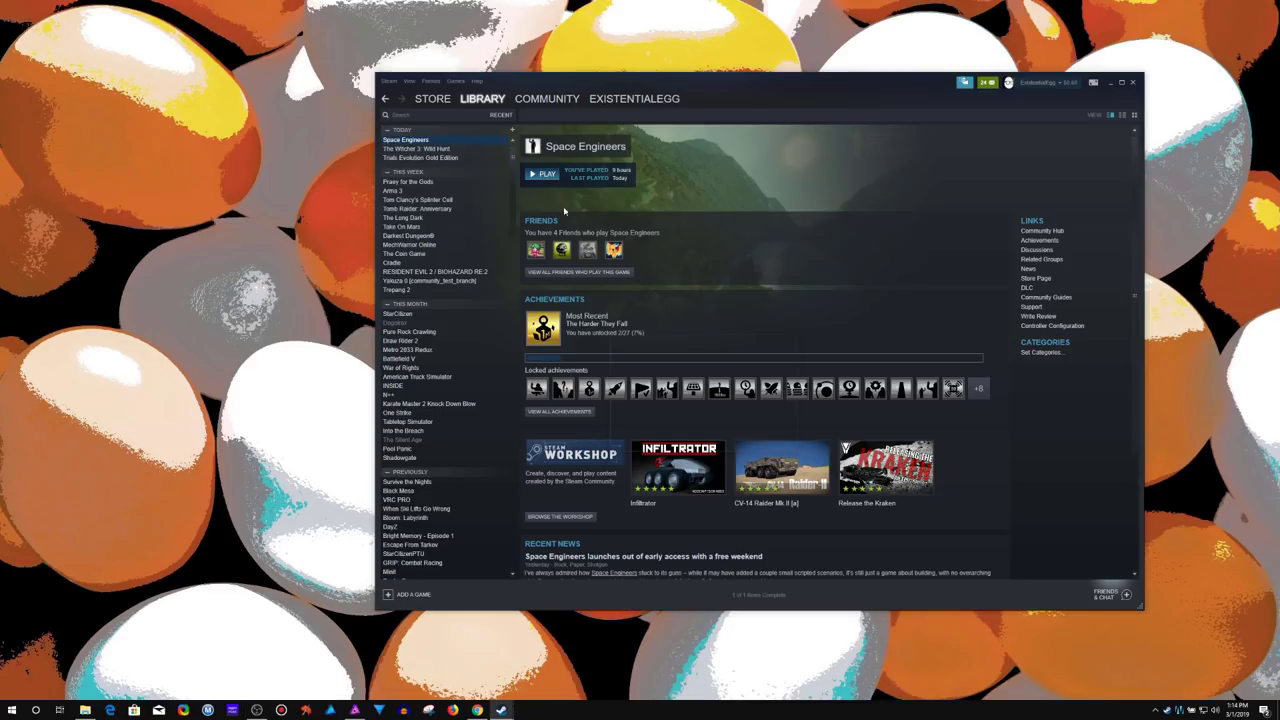
# - Launch Space Engineers from Steam and show, then hide, the ReShade overlay at the main menu
pyautogui.click(542, 174)
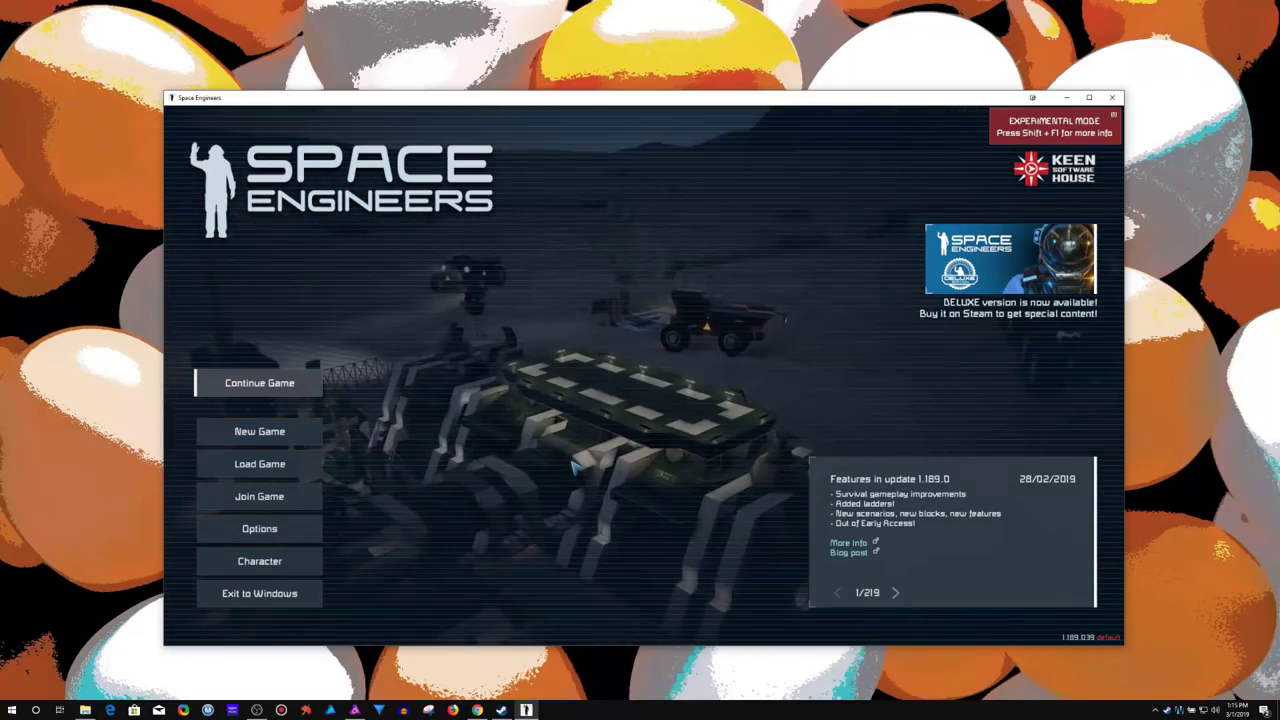
pyautogui.hotkey('shift', 'F1')
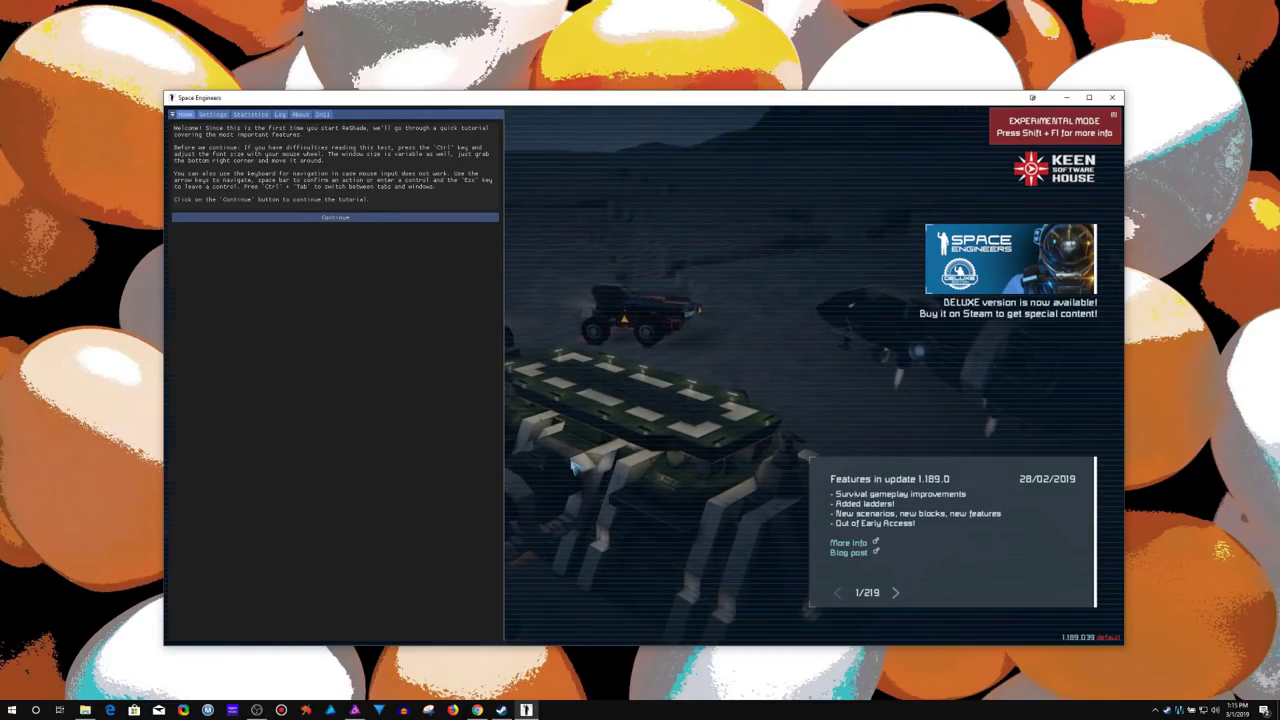
pyautogui.hotkey('shift', 'F1')
pyautogui.click(254, 468)
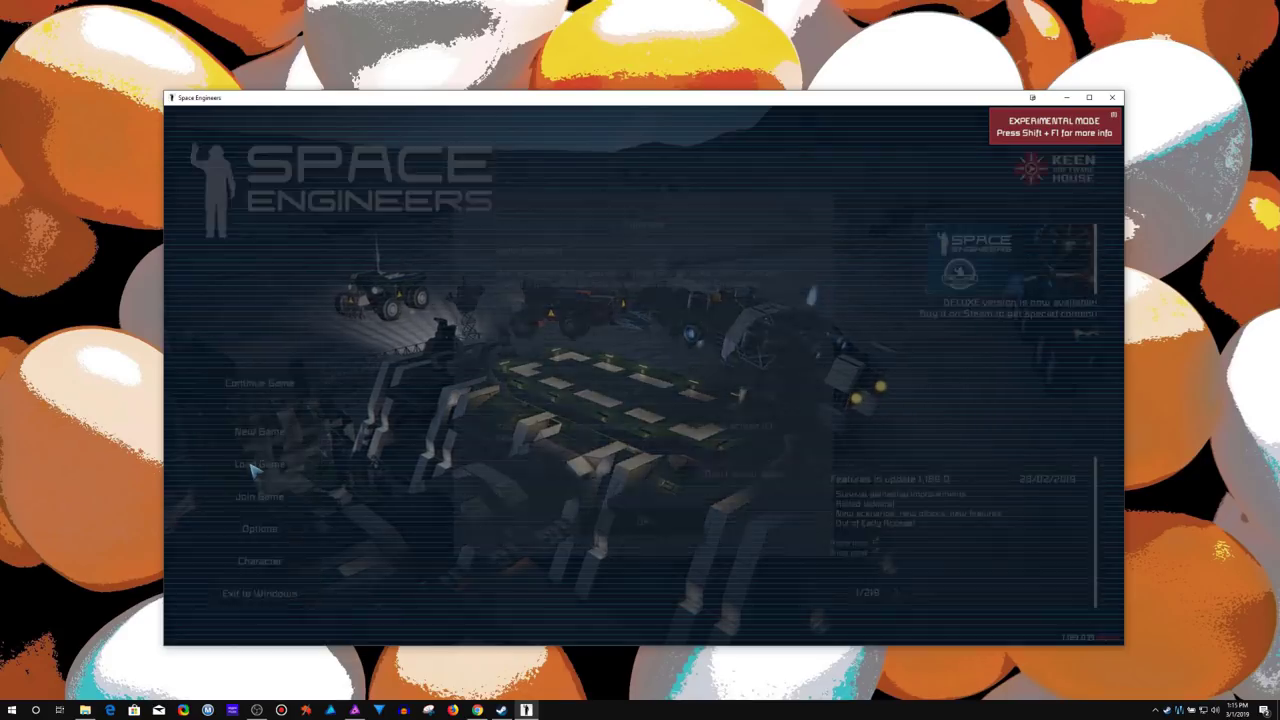
pyautogui.click(665, 530)
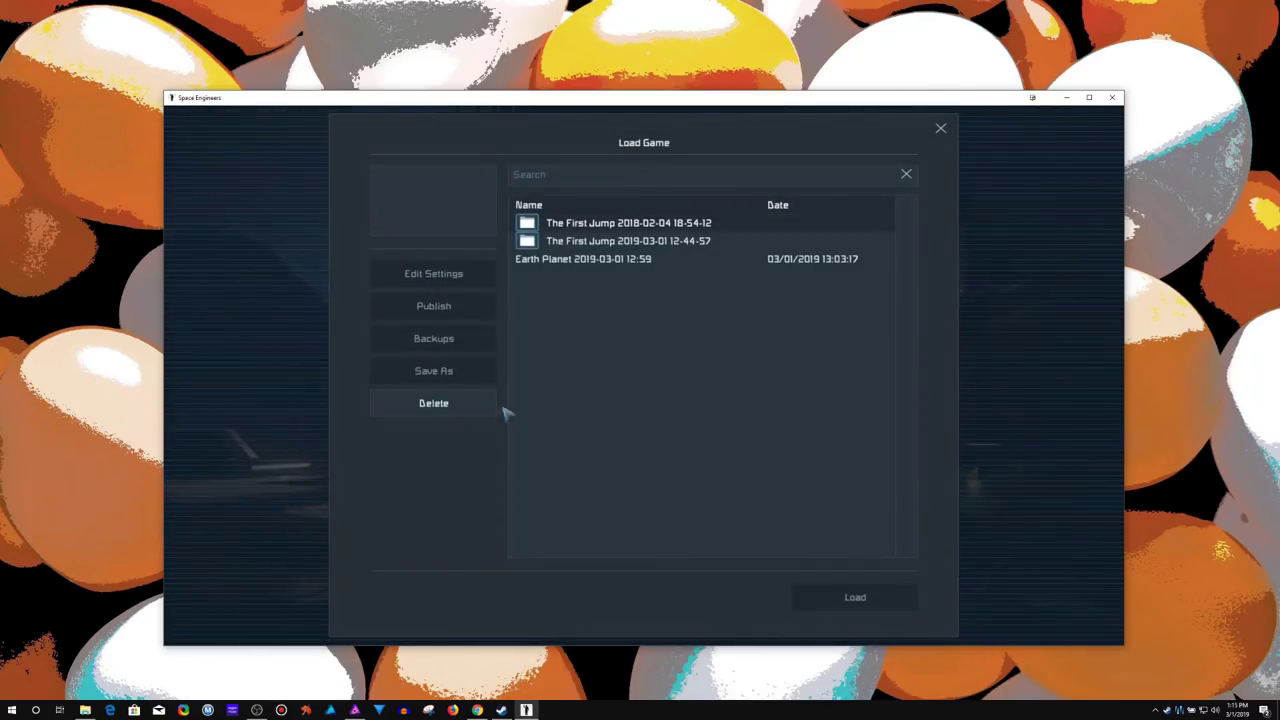
pyautogui.doubleClick(580, 260)
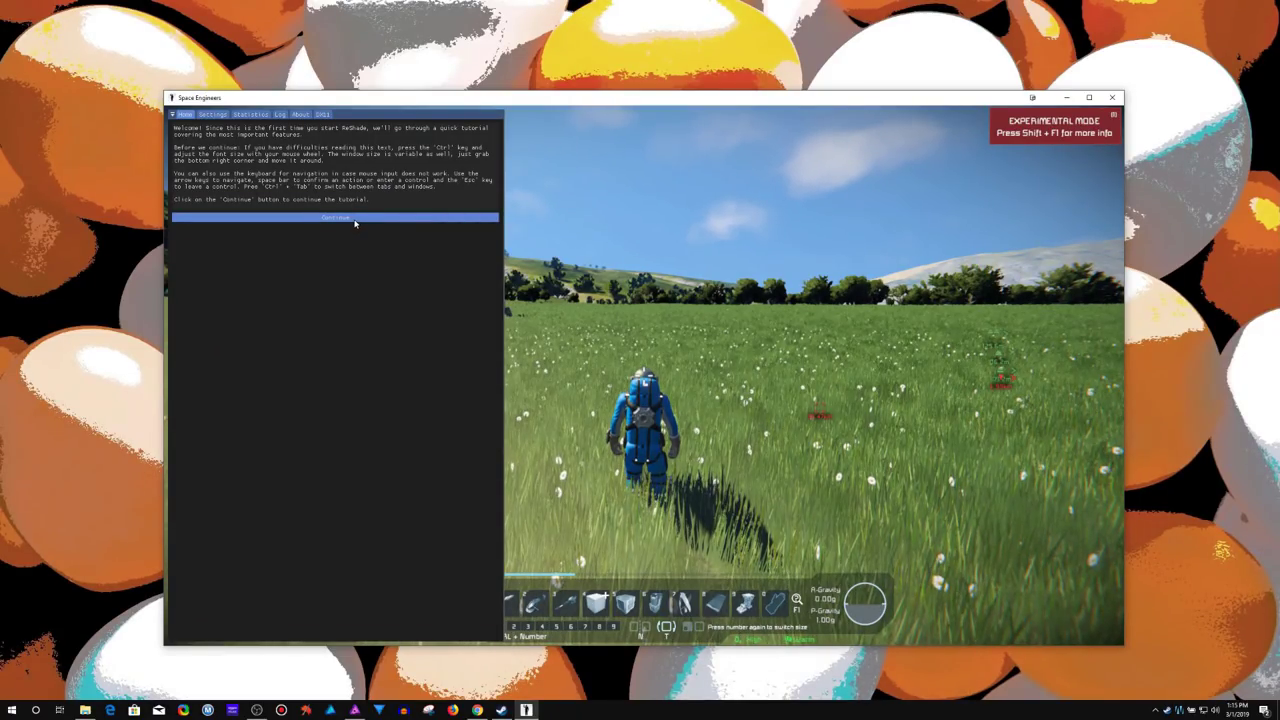
# - Continue past the ReShade welcome page and add a new preset named SpaceEngineers_ReShade
pyautogui.click(354, 219)
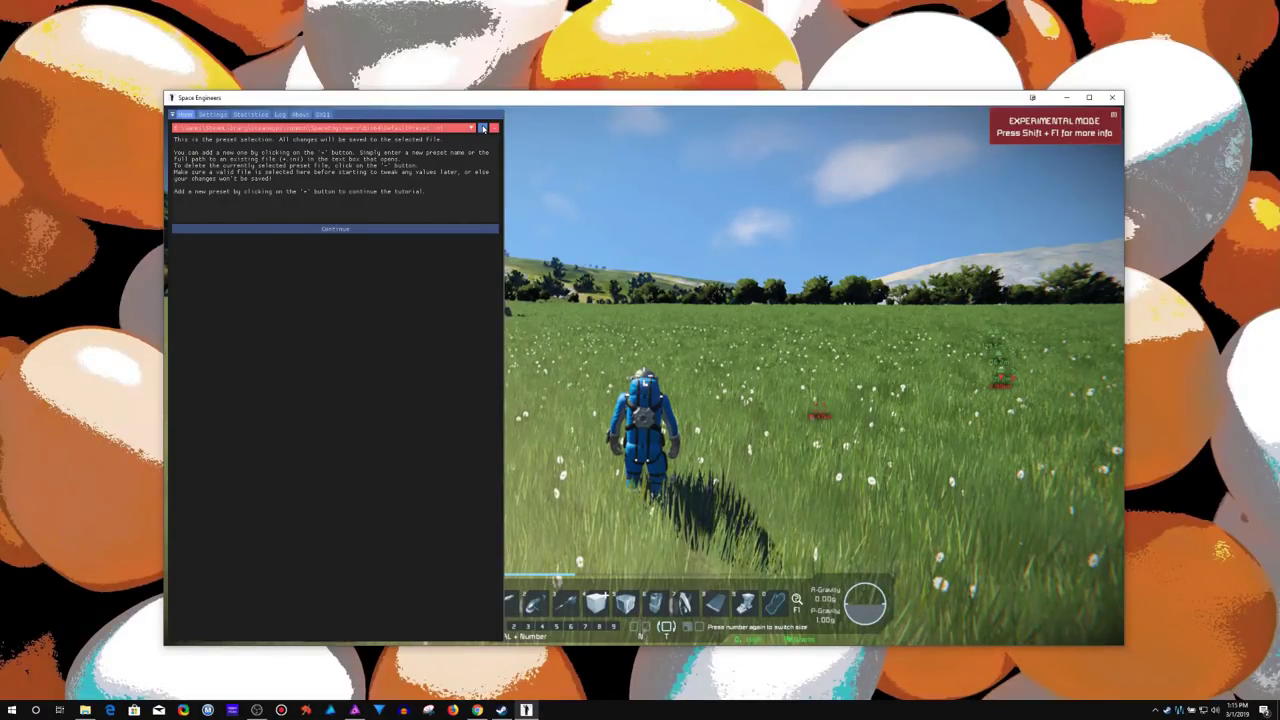
pyautogui.click(483, 128)
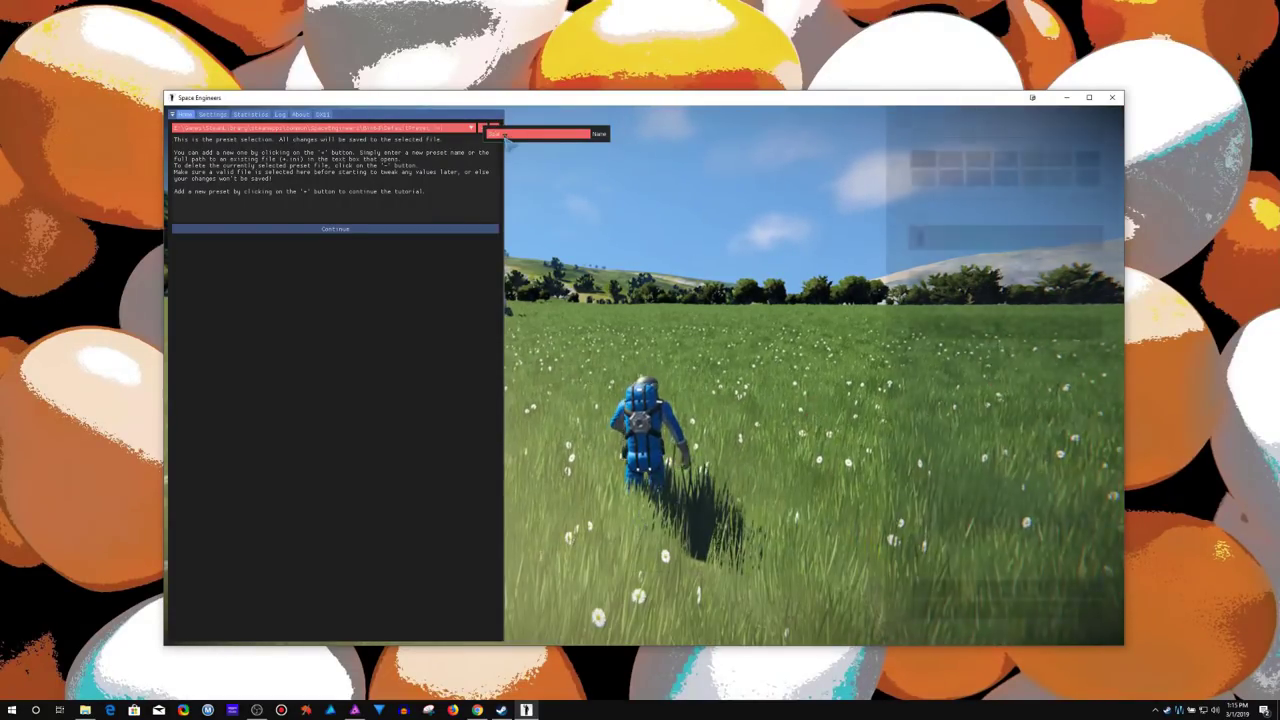
pyautogui.press('p')
pyautogui.press('Return')
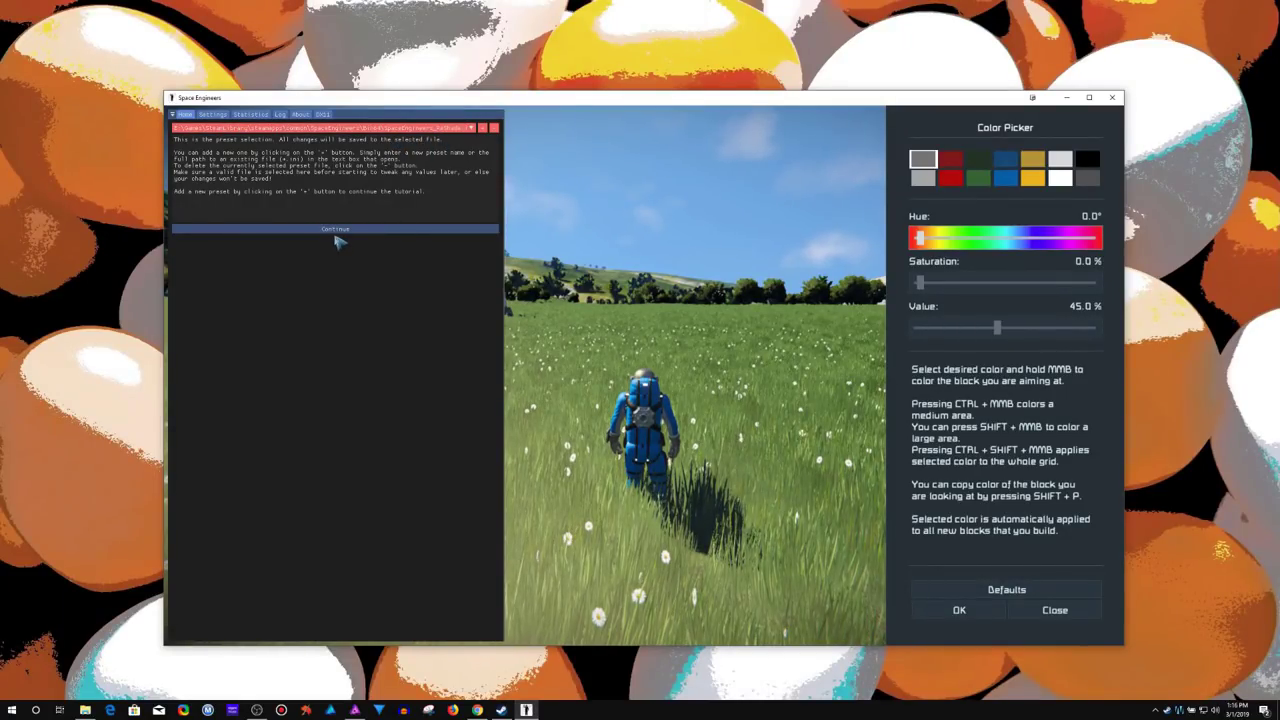
# - Enable the DPX effect in the list of techniques and finish the ReShade tutorial
pyautogui.click(336, 232)
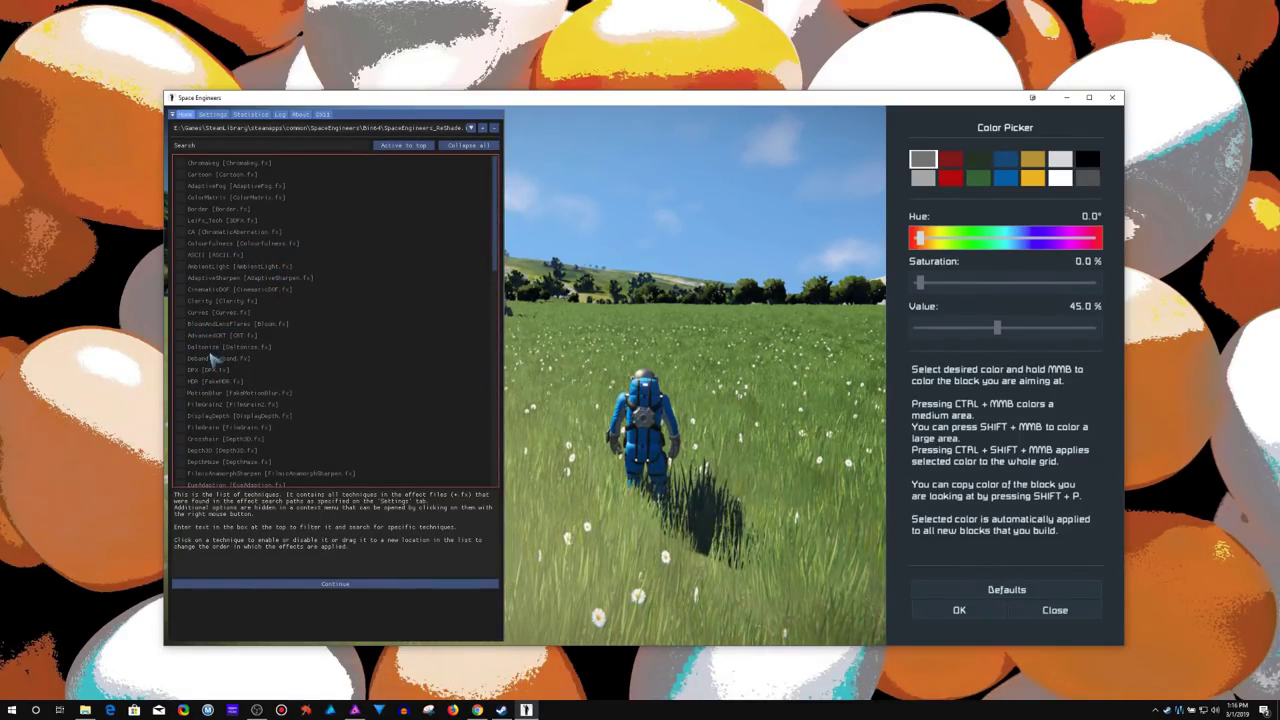
pyautogui.click(182, 370)
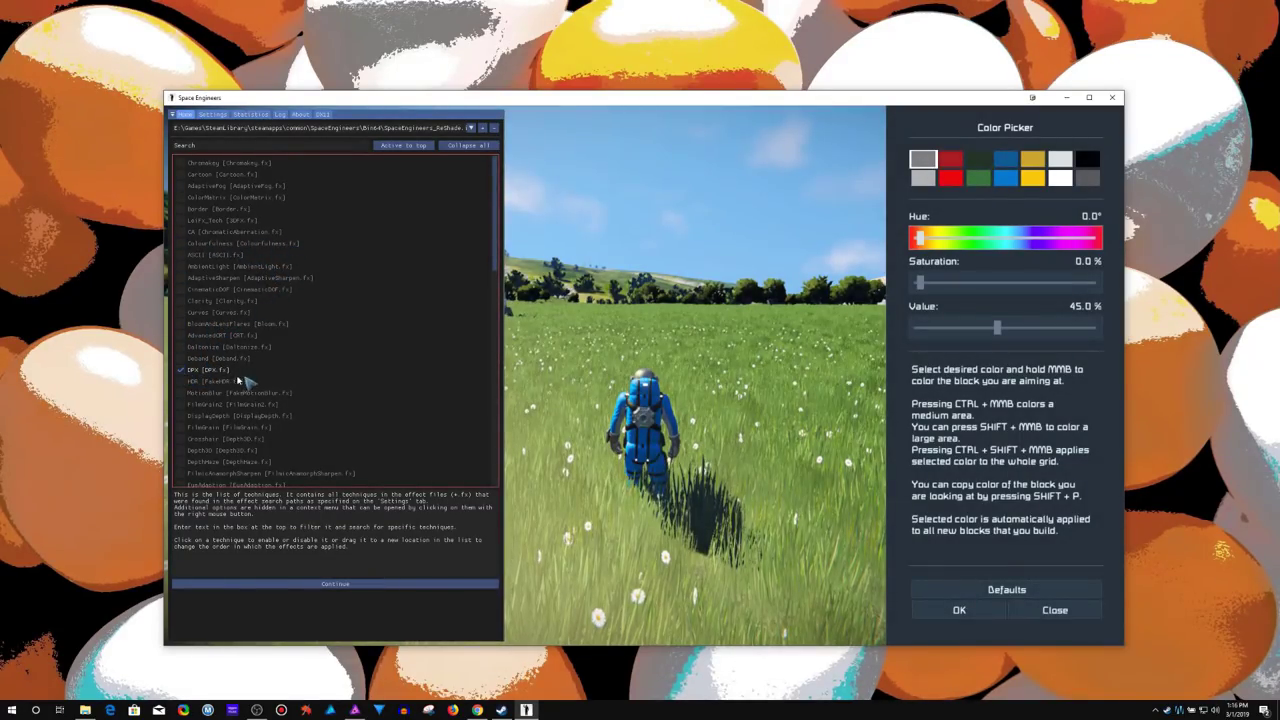
pyautogui.click(366, 586)
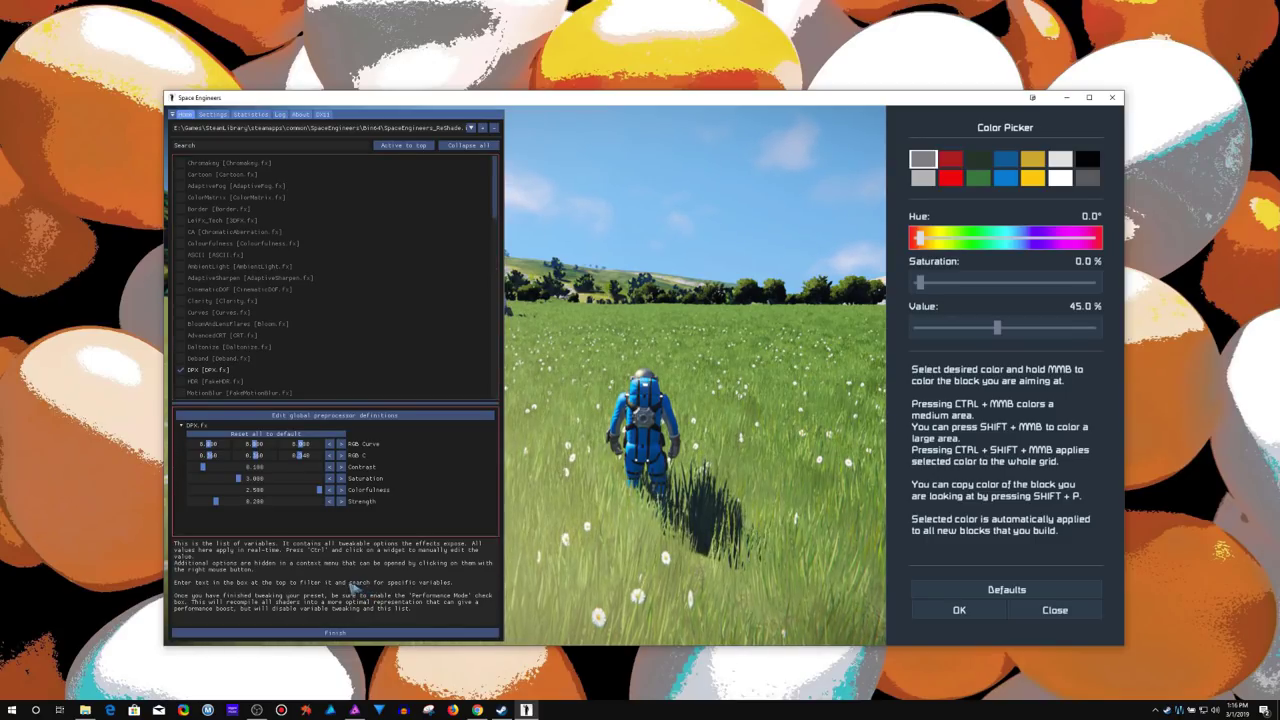
pyautogui.click(333, 636)
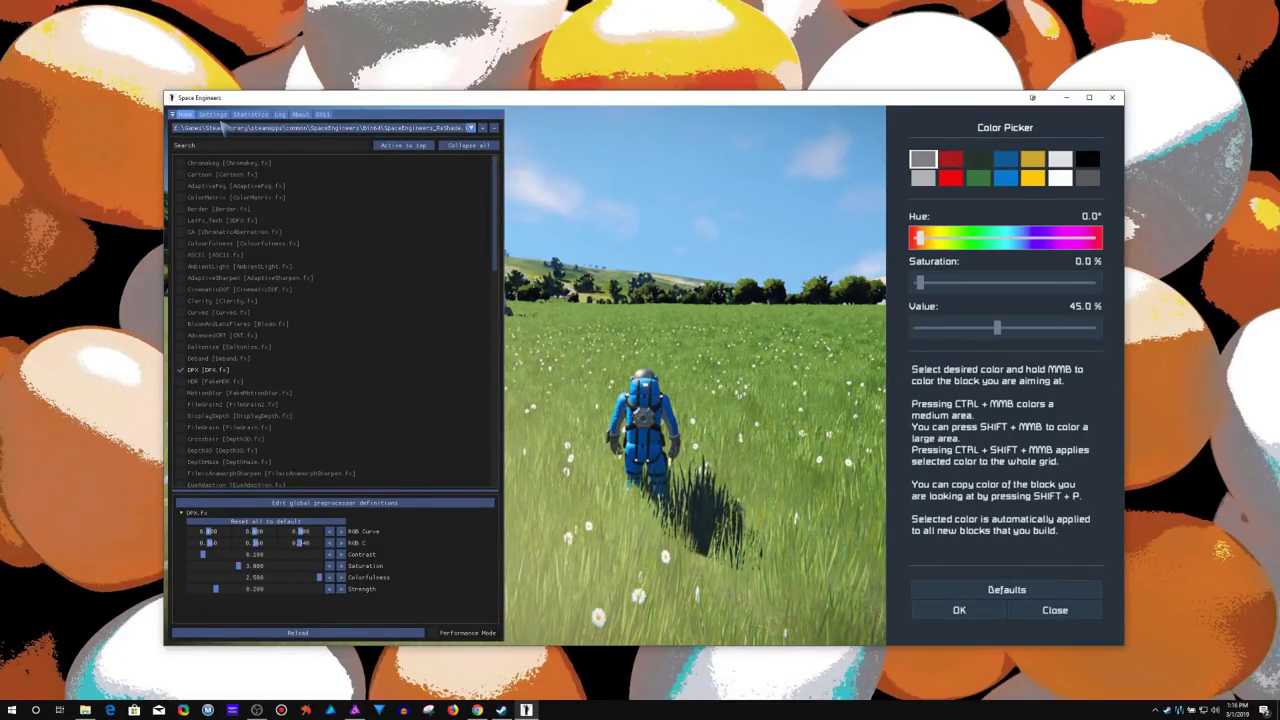
# - In the ReShade settings, turn on Show FPS and assign Scroll Lock as the effect toggle key
pyautogui.click(221, 116)
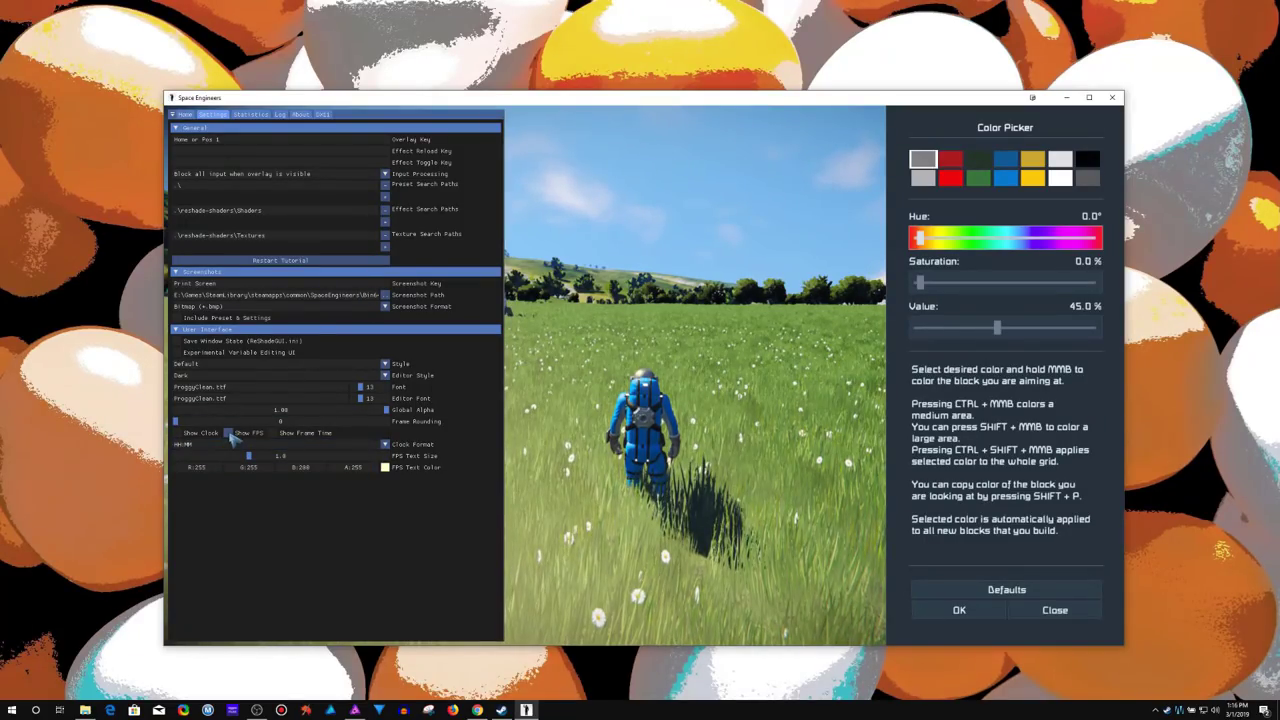
pyautogui.click(229, 433)
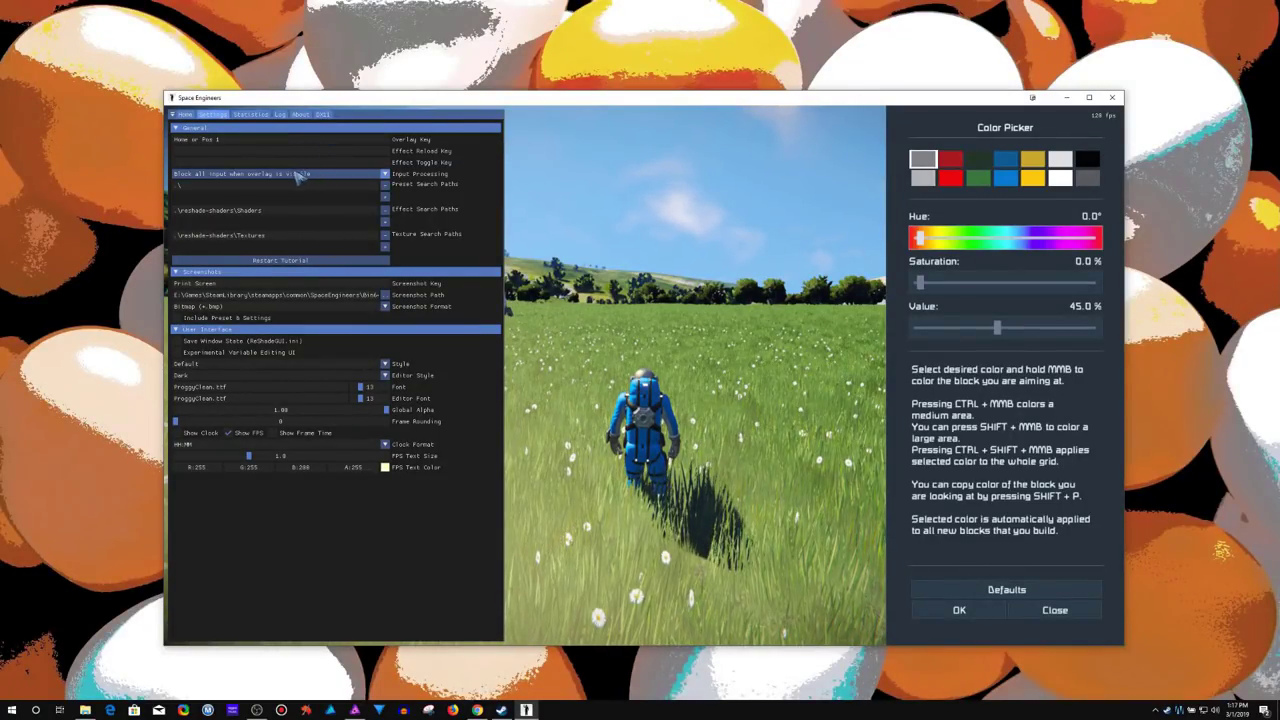
pyautogui.click(270, 164)
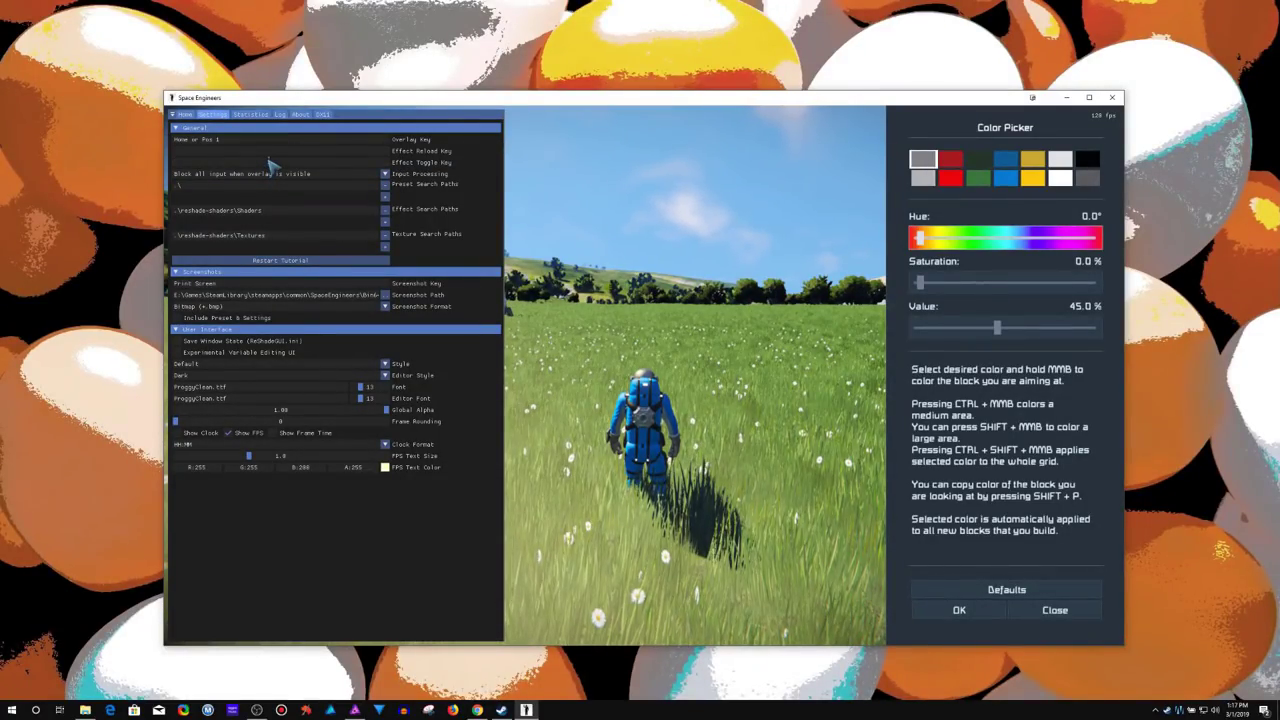
pyautogui.press('Scroll_Lock')
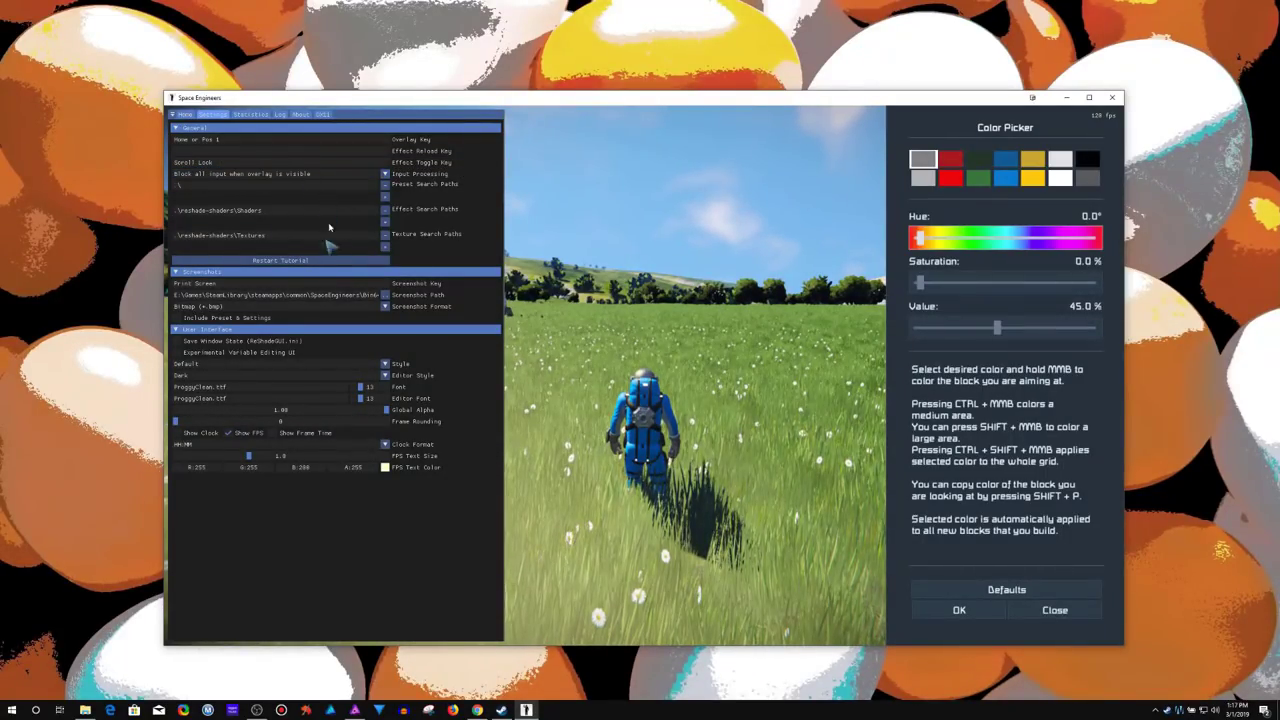
# - Return to the effects list and switch DPX off and on to compare the image, leaving it enabled
pyautogui.click(186, 115)
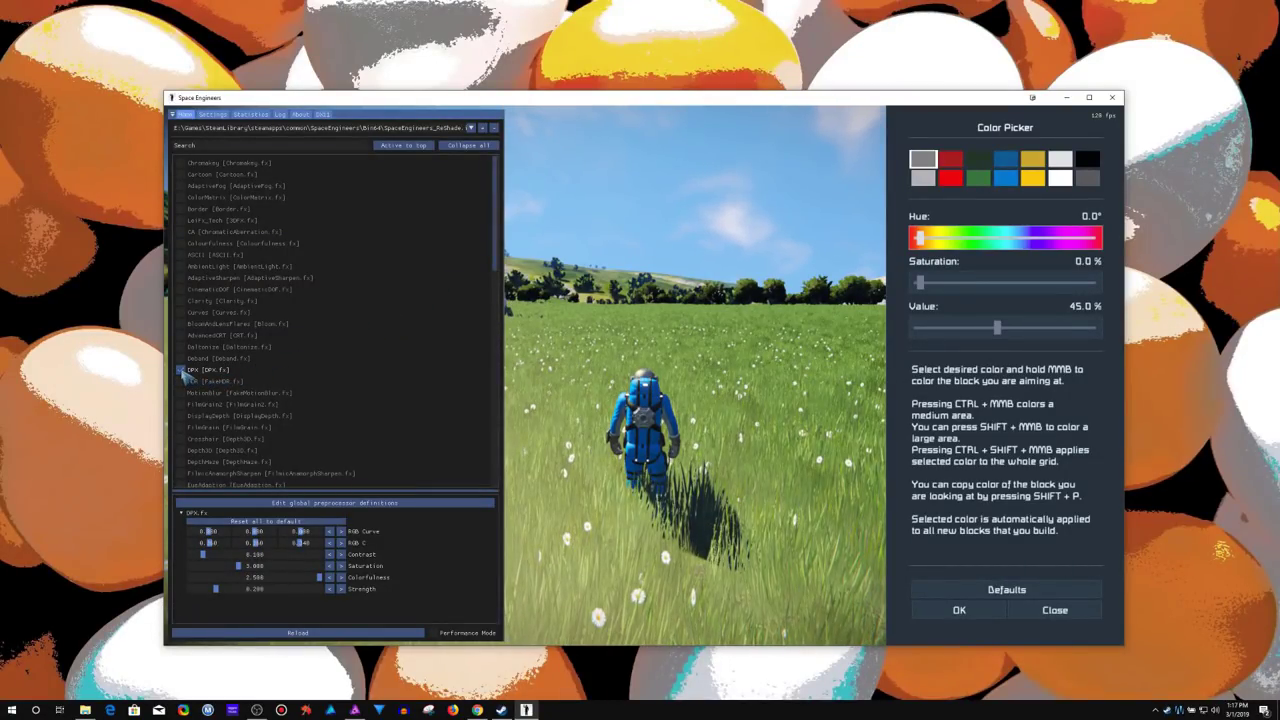
pyautogui.click(182, 371)
pyautogui.click(183, 372)
pyautogui.click(183, 372)
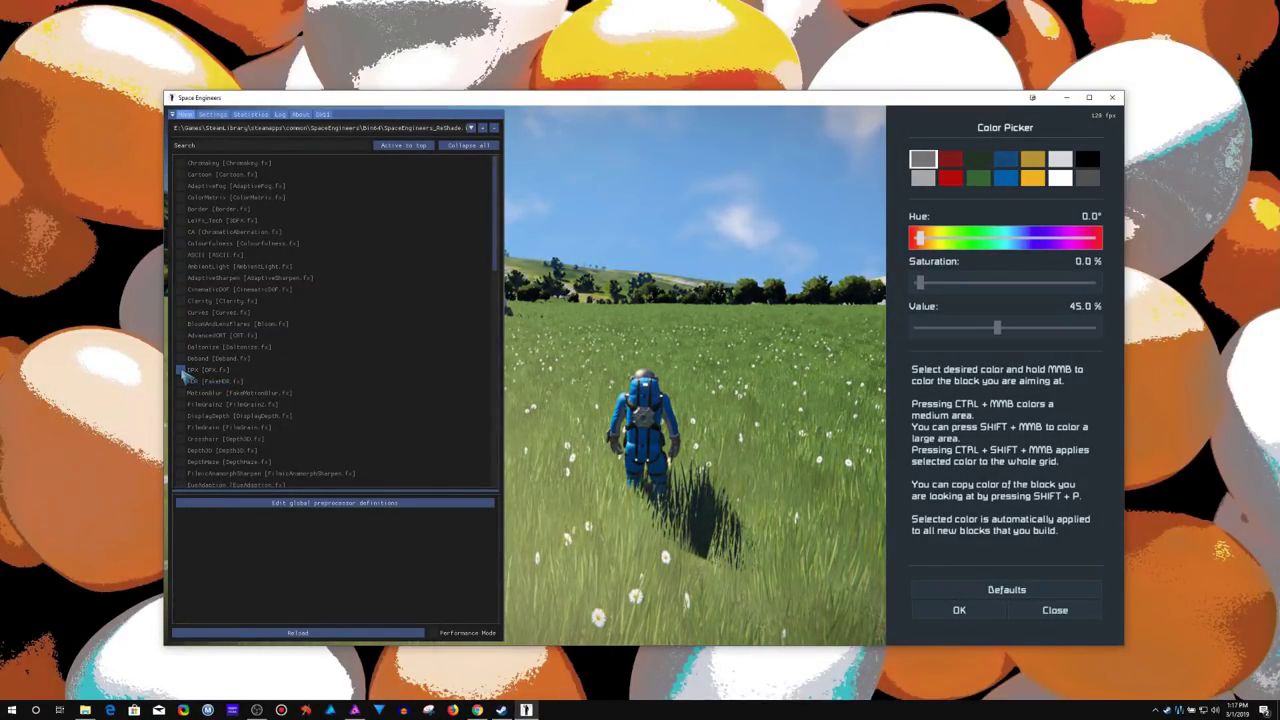
pyautogui.click(183, 372)
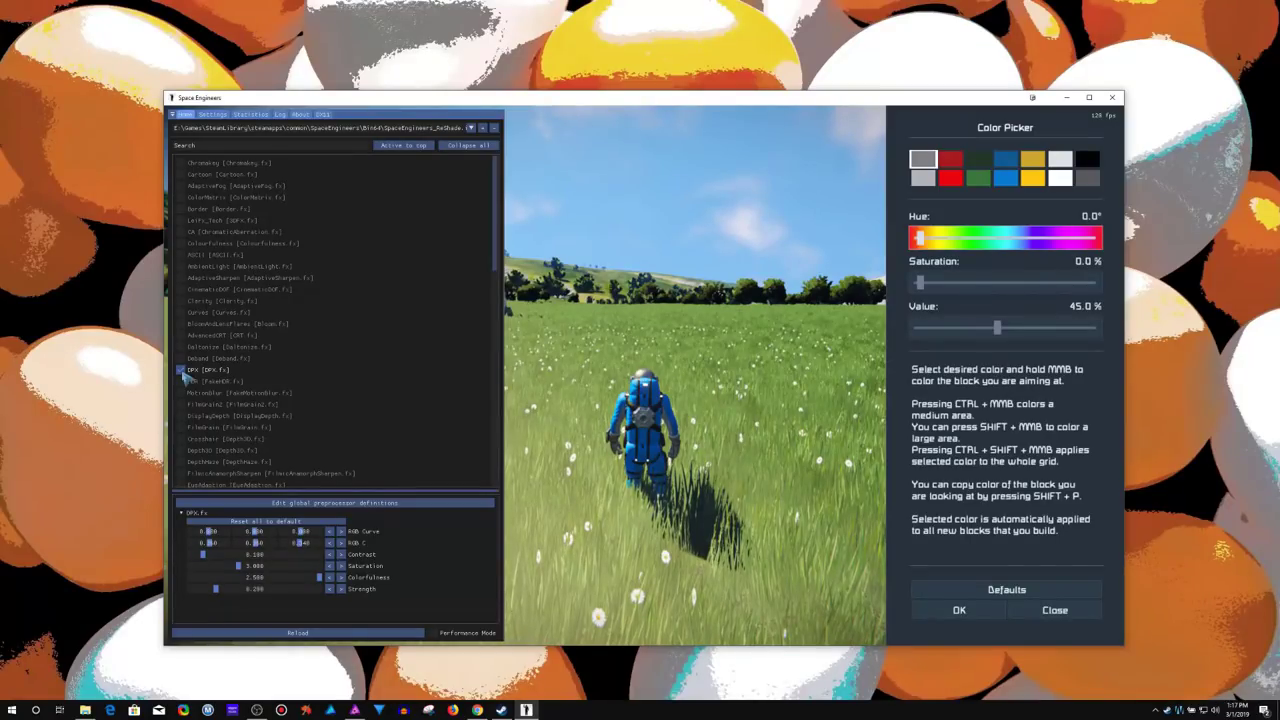
# - Hide the ReShade overlay and close the game's Color Picker
pyautogui.press('Home')
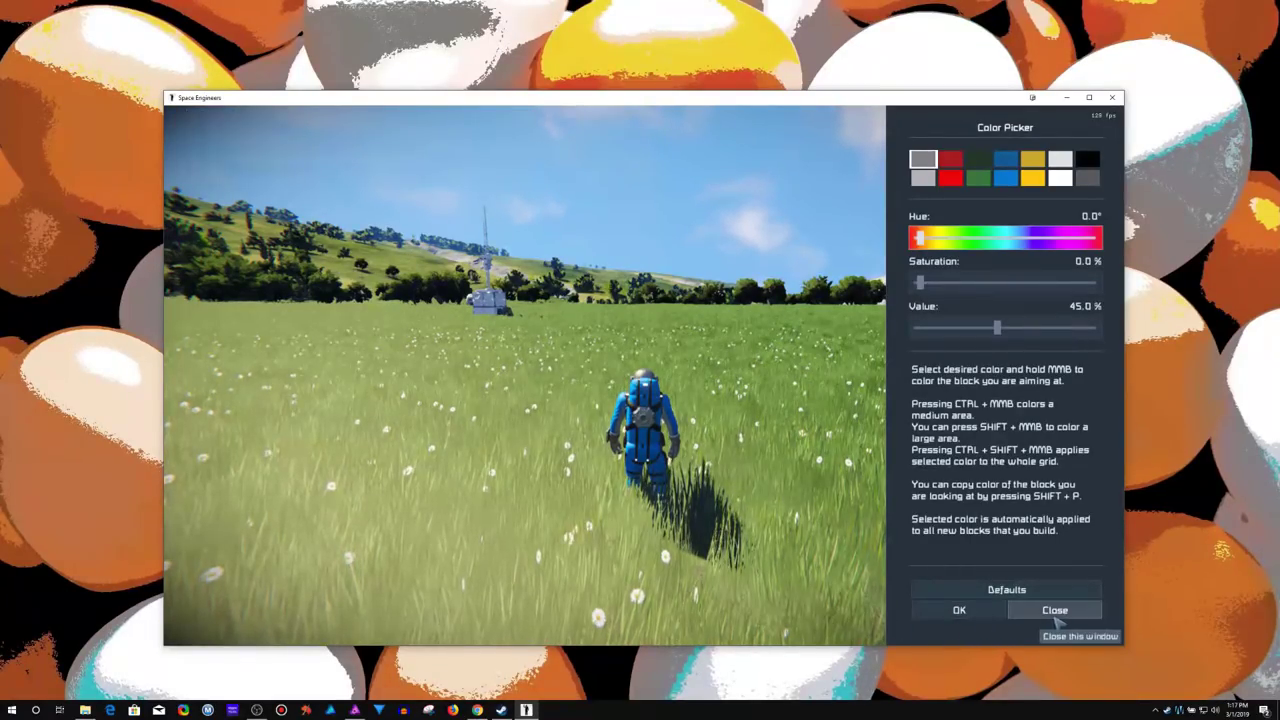
pyautogui.click(1055, 617)
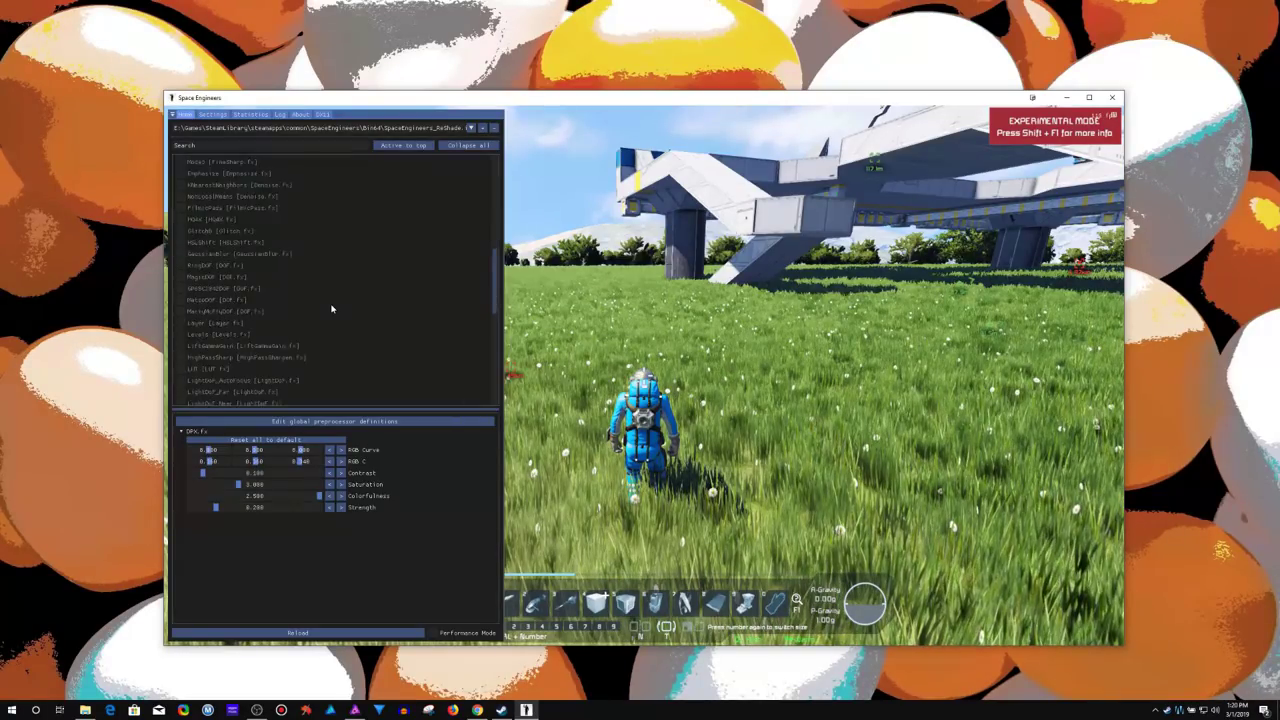
# - Enable the Levels effect and set its black point to 5 and its white point to 251
pyautogui.scroll(-1, 332, 309)
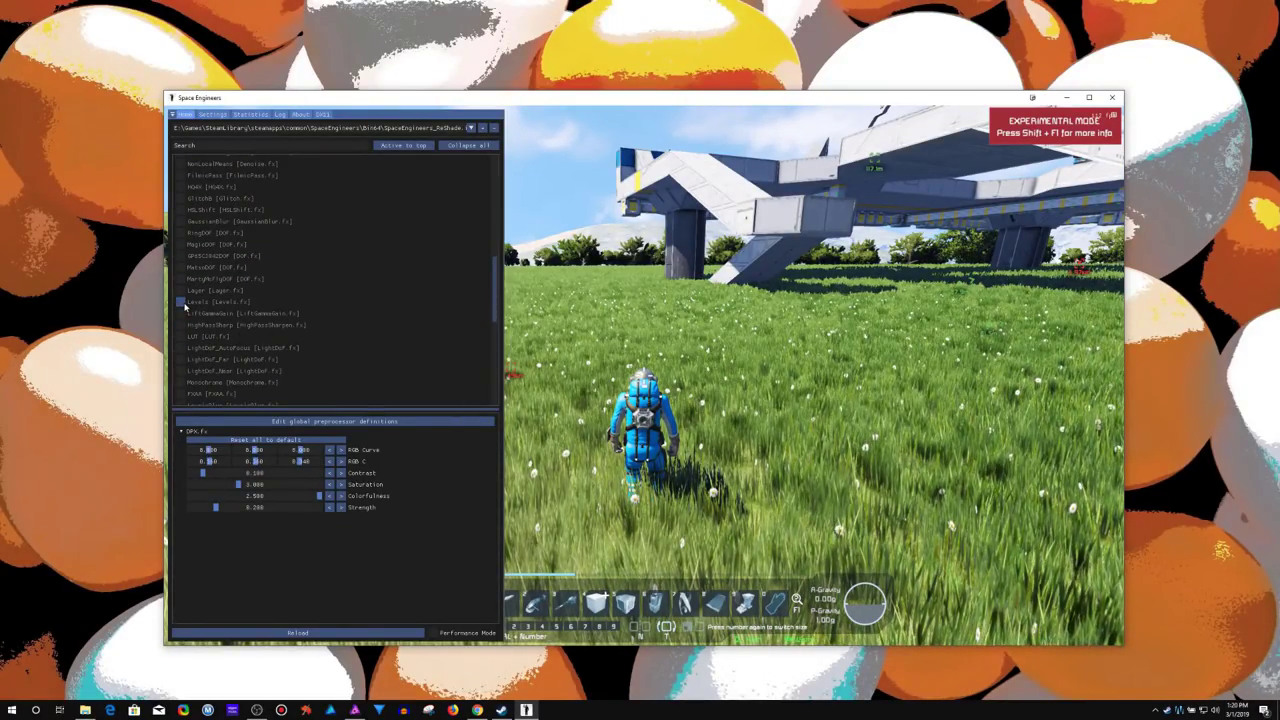
pyautogui.click(184, 305)
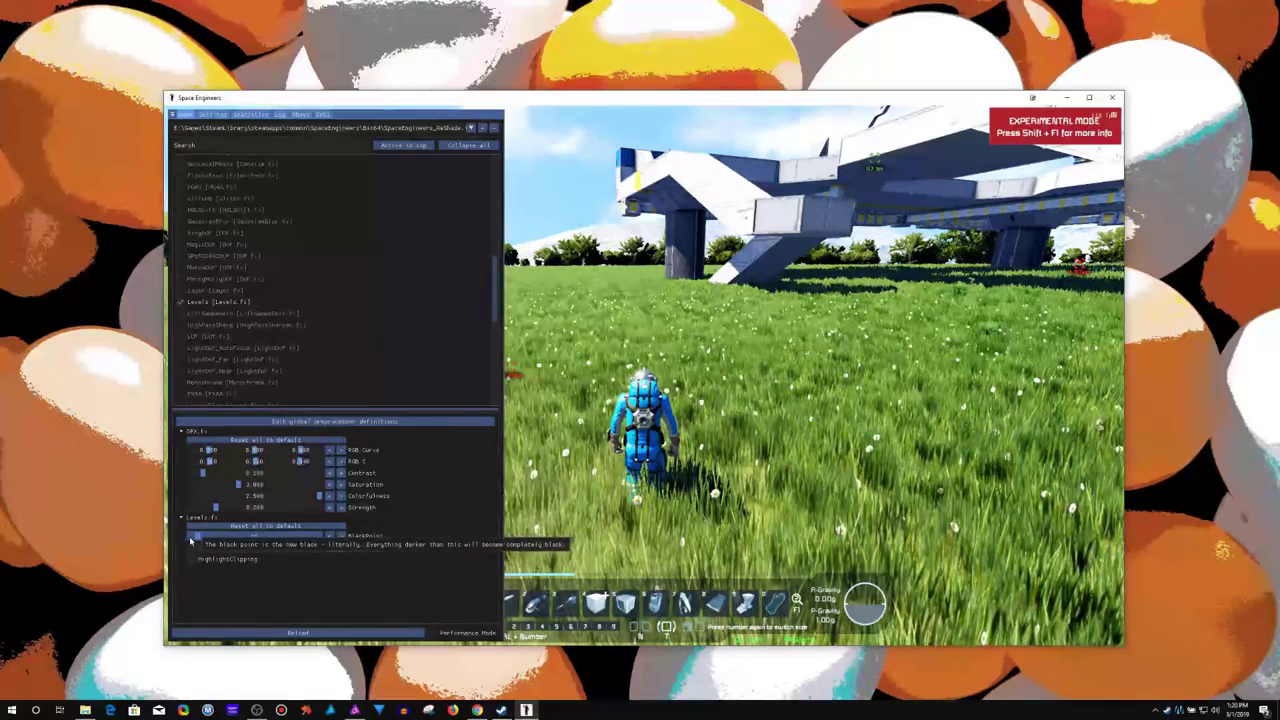
pyautogui.moveTo(203, 540)
pyautogui.mouseDown()
pyautogui.moveTo(286, 541)
pyautogui.moveTo(190, 541)
pyautogui.mouseUp()
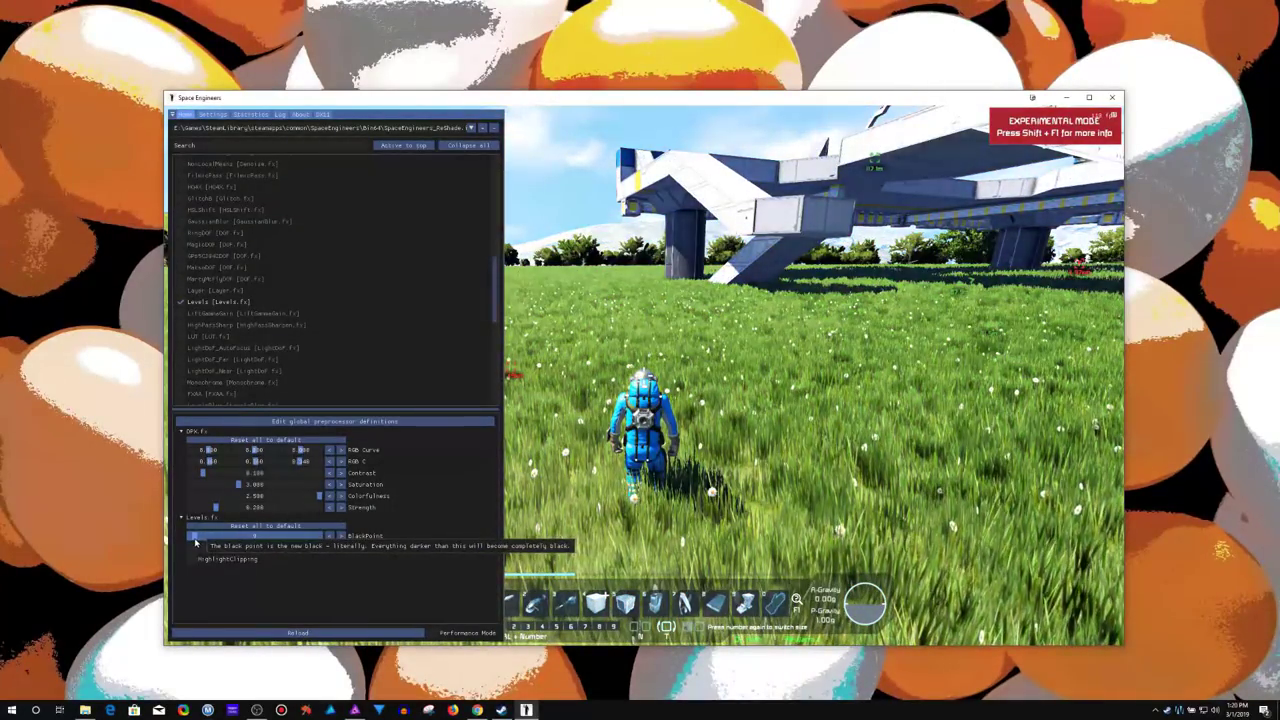
pyautogui.click(340, 540)
pyautogui.moveTo(312, 549); pyautogui.dragTo(318, 550)
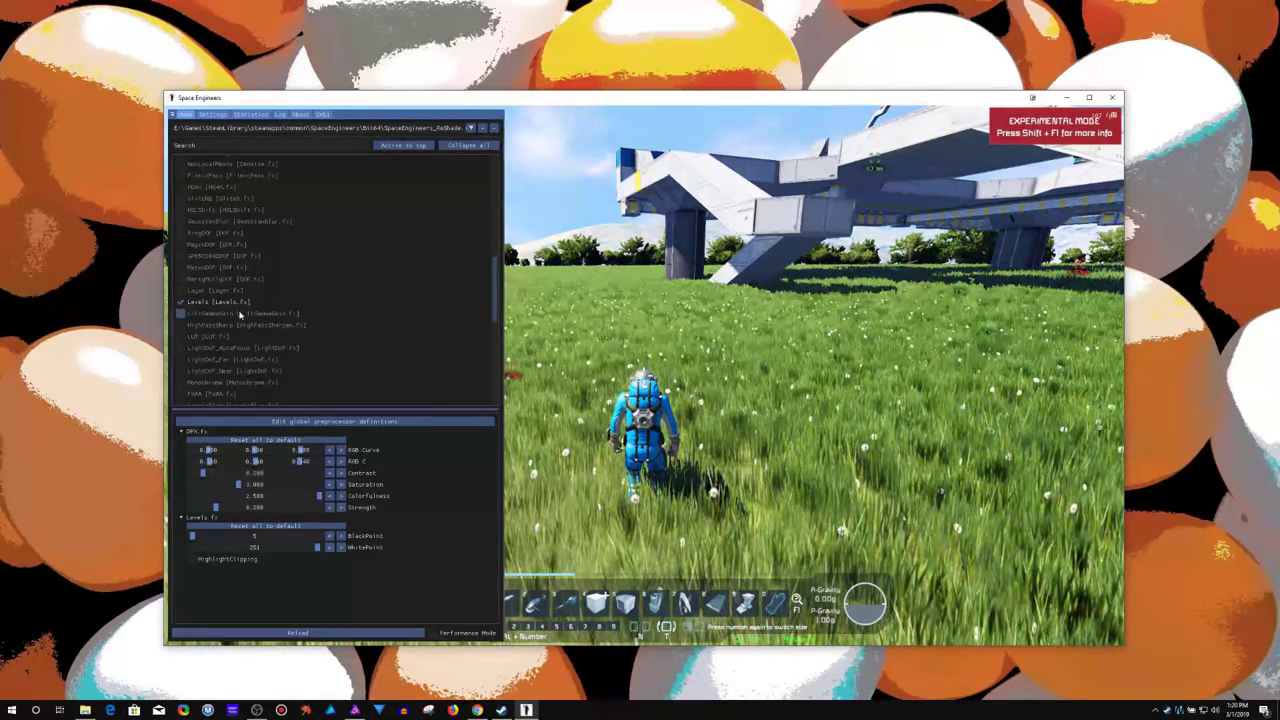
# - Raise the Levels black point to 8, switching the effect off and on to compare the image
pyautogui.click(180, 301)
pyautogui.click(180, 301)
pyautogui.click(341, 538)
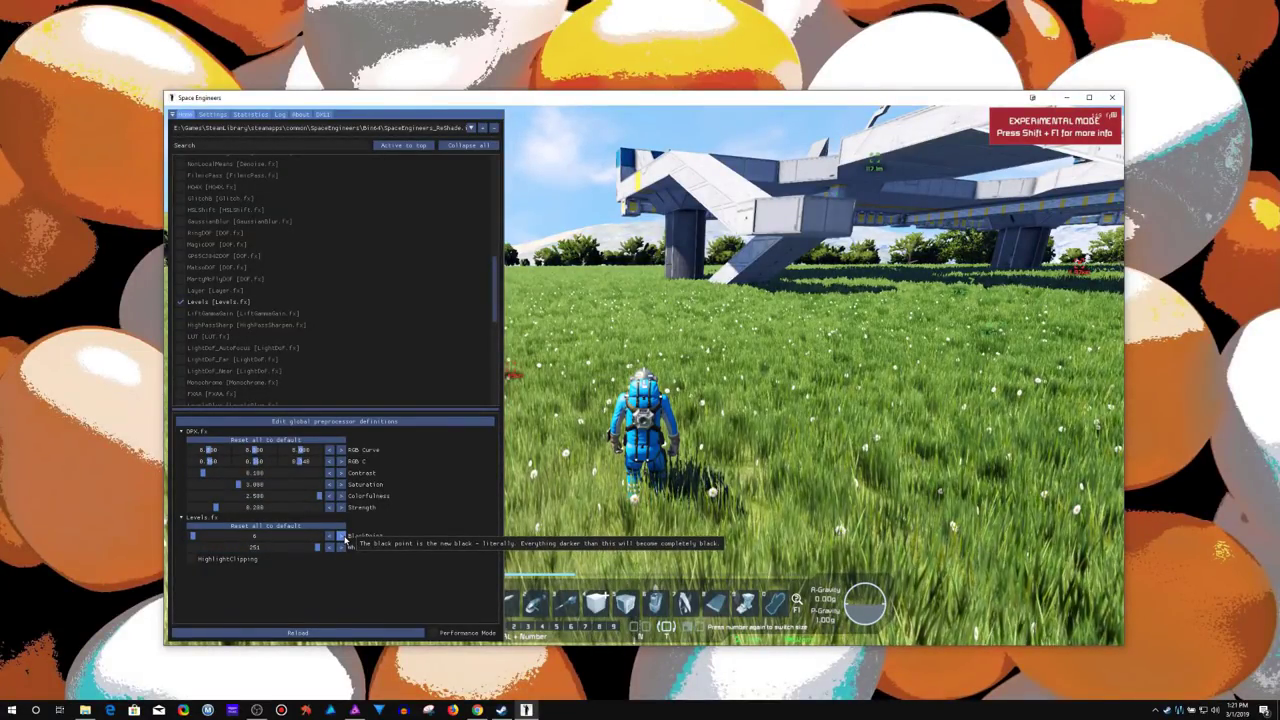
pyautogui.click(181, 302)
pyautogui.click(181, 302)
pyautogui.click(181, 302)
pyautogui.click(181, 302)
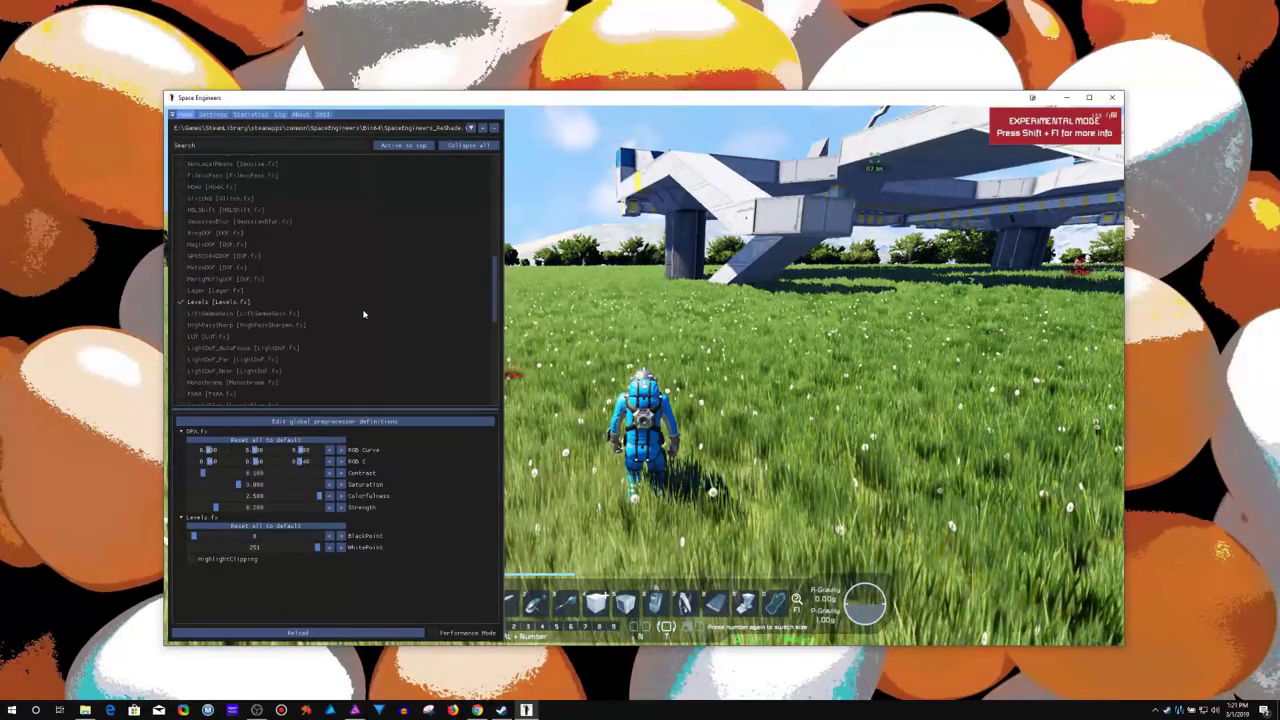
pyautogui.scroll(2, 361, 315)
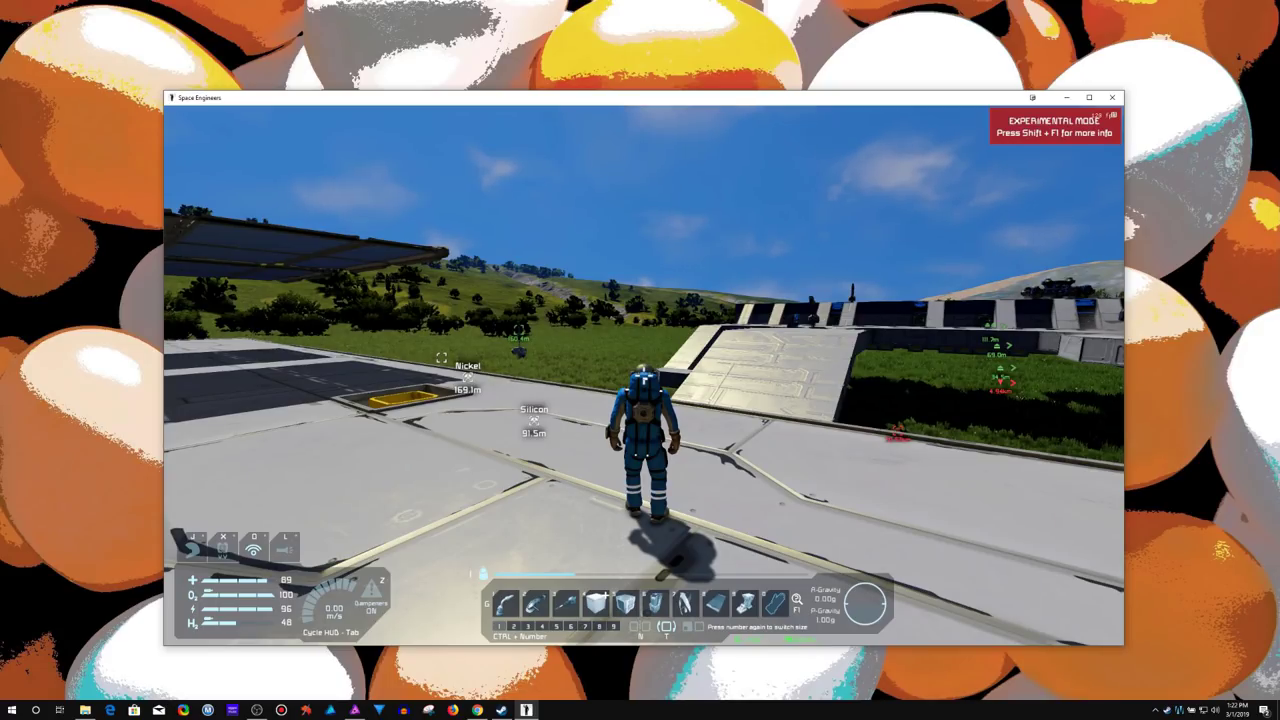
# - Enable the AmbientLight effect, set AL_Adaptive to Light Dependent, and turn on AL_DirtTex and AL_Vibrance
pyautogui.moveTo(640, 360)
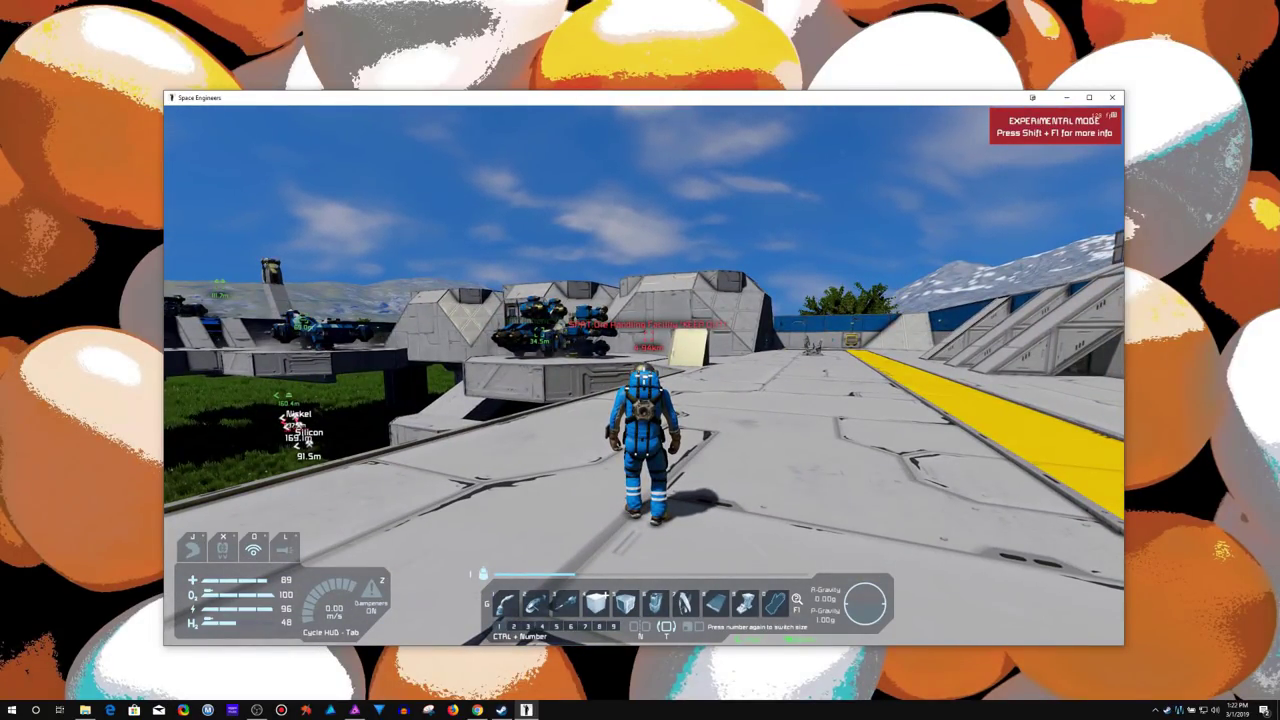
pyautogui.press('Home')
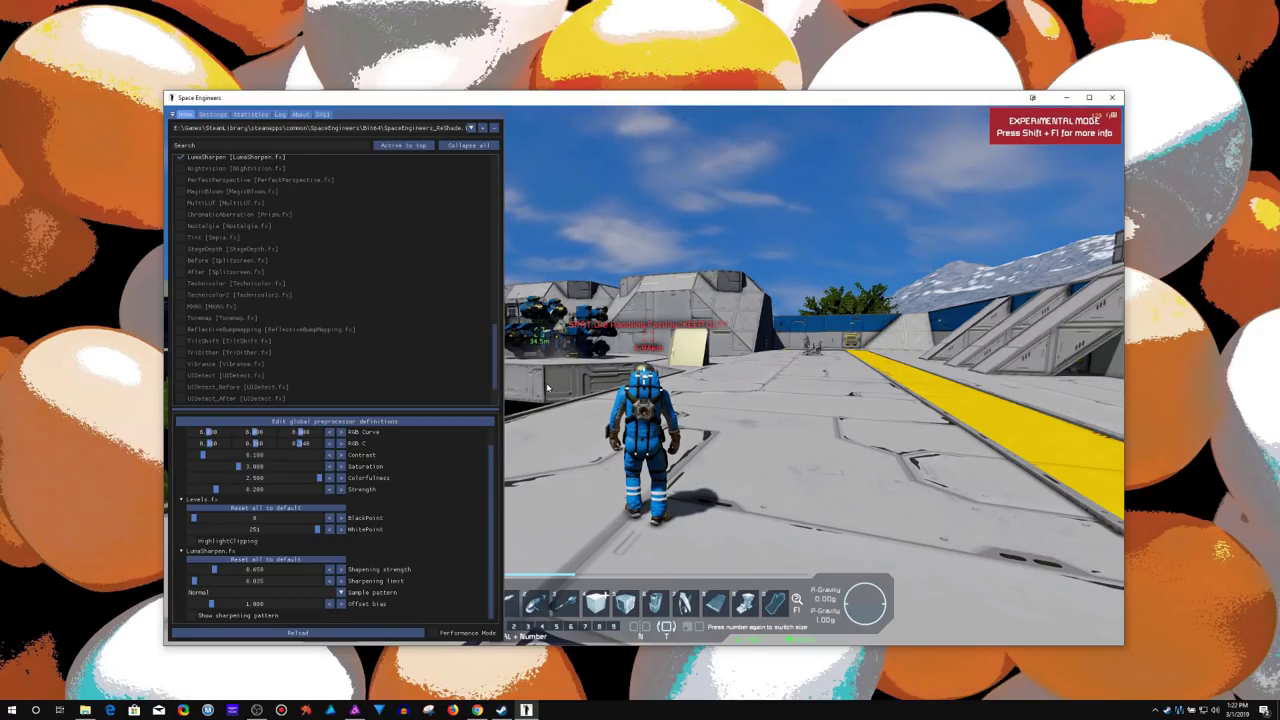
pyautogui.scroll(15, 181, 295)
pyautogui.click(180, 169)
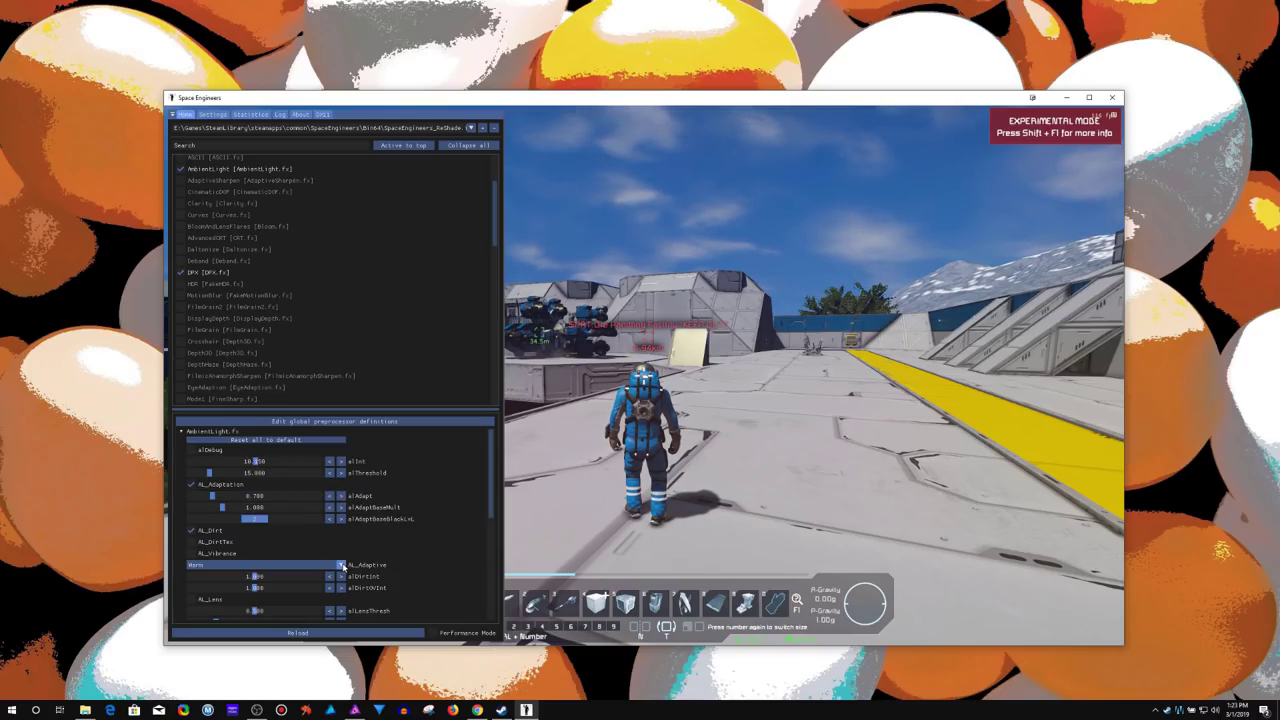
pyautogui.click(342, 566)
pyautogui.click(215, 594)
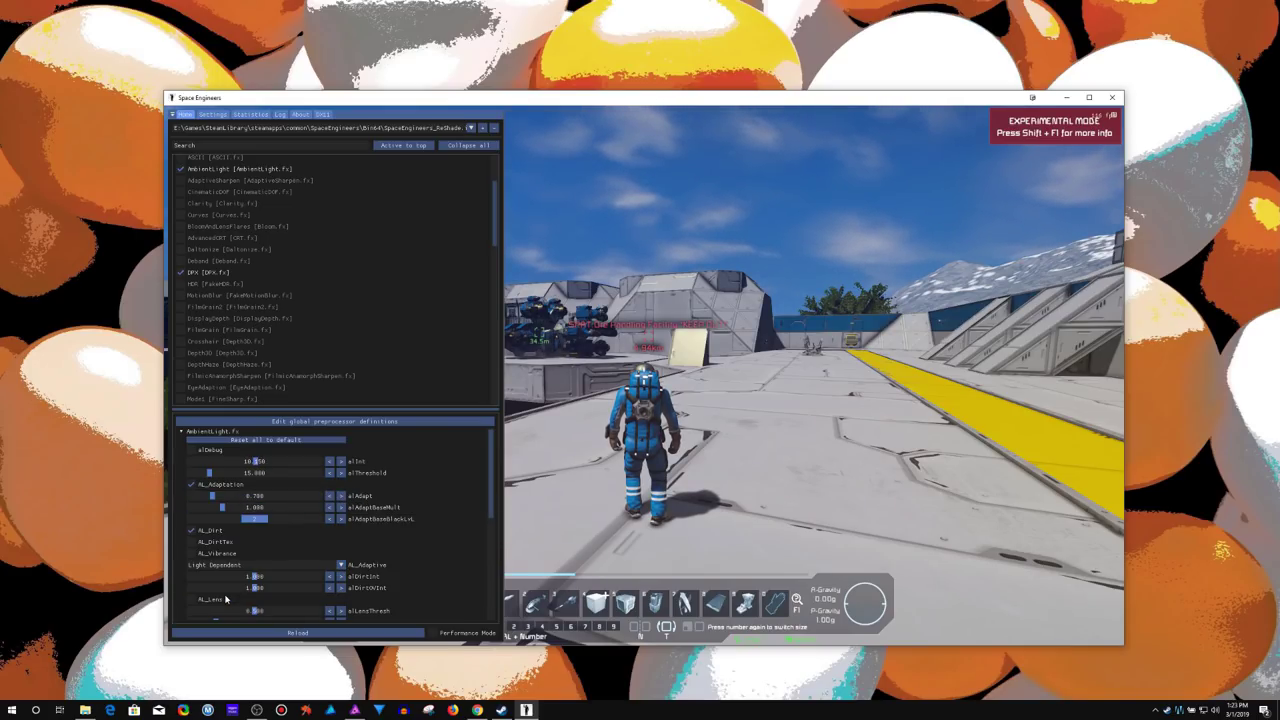
pyautogui.click(191, 541)
pyautogui.click(191, 553)
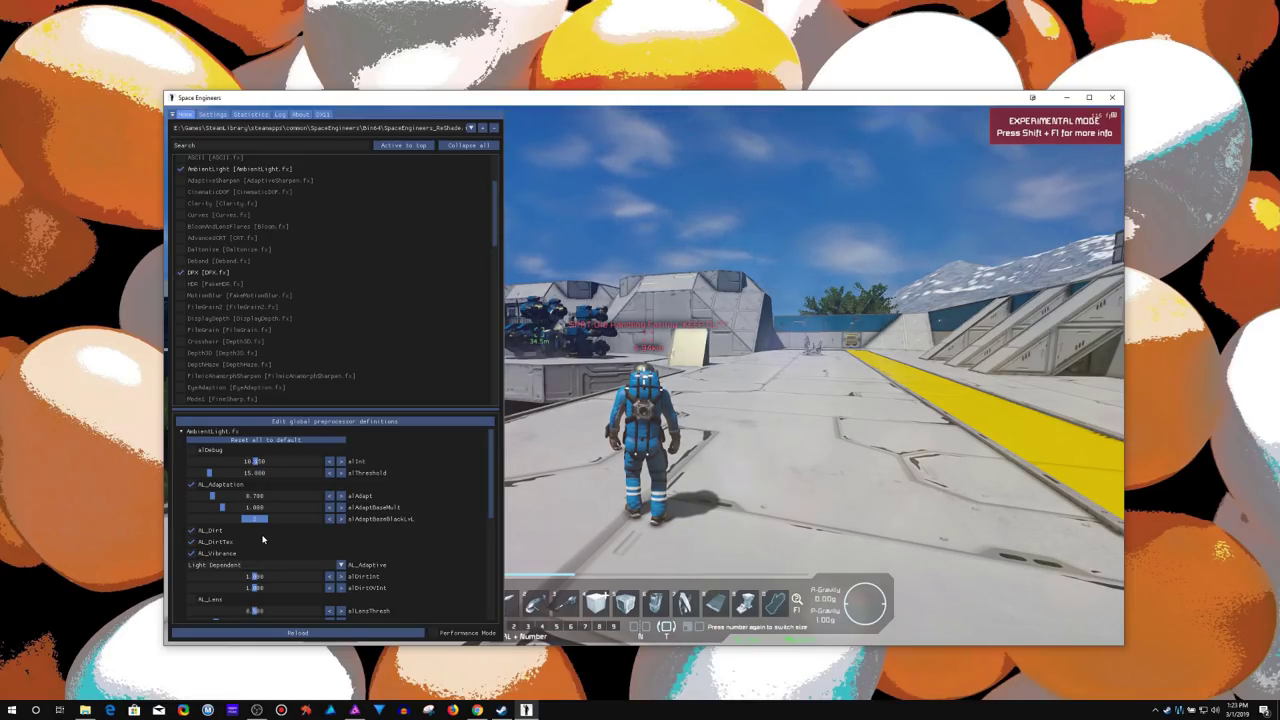
# - Hide the ReShade overlay and move the character around the base to view the AmbientLight effect
pyautogui.press('Home')
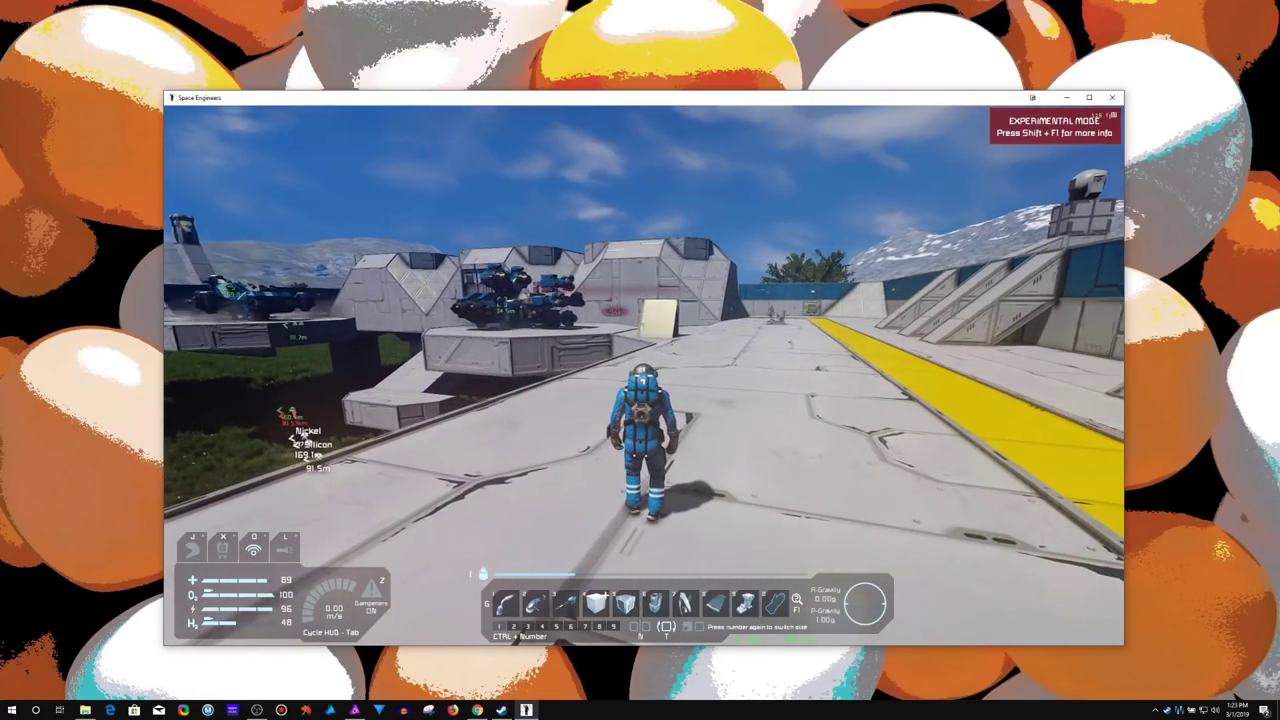
pyautogui.press('w')
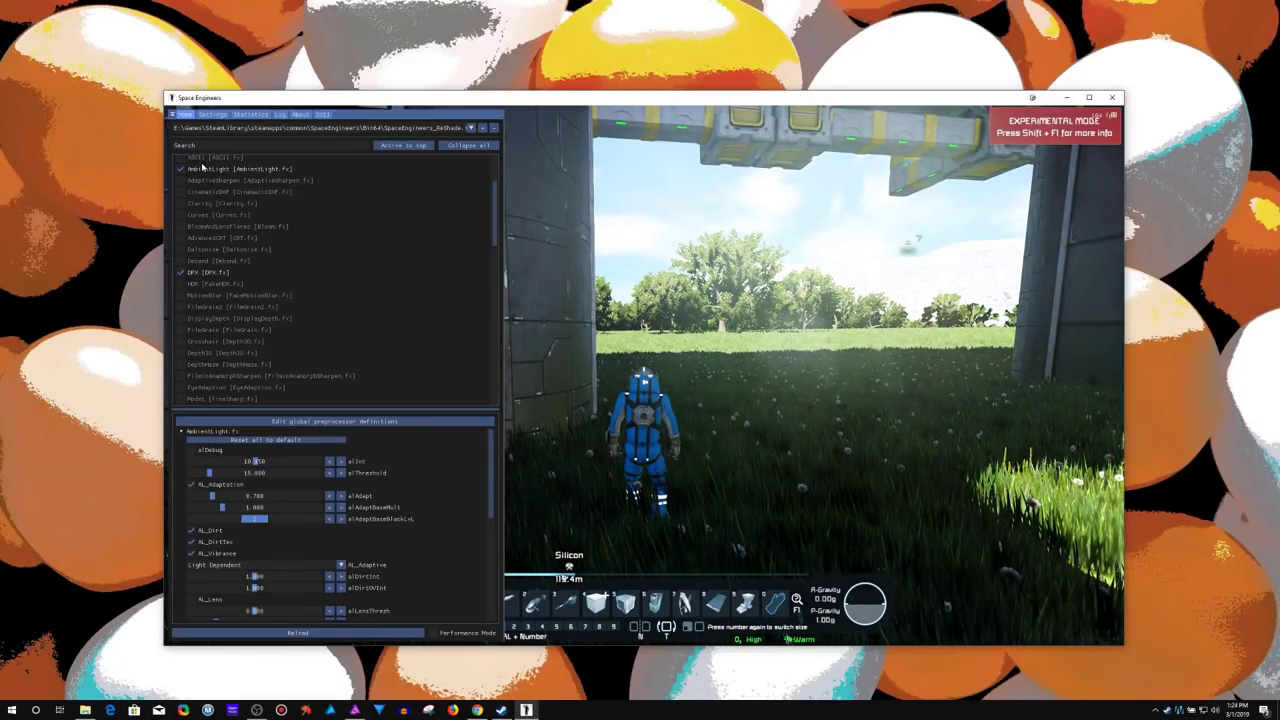
# - Review the ReShade settings, turn on Performance Mode for the preset, and hide the overlay
pyautogui.click(212, 114)
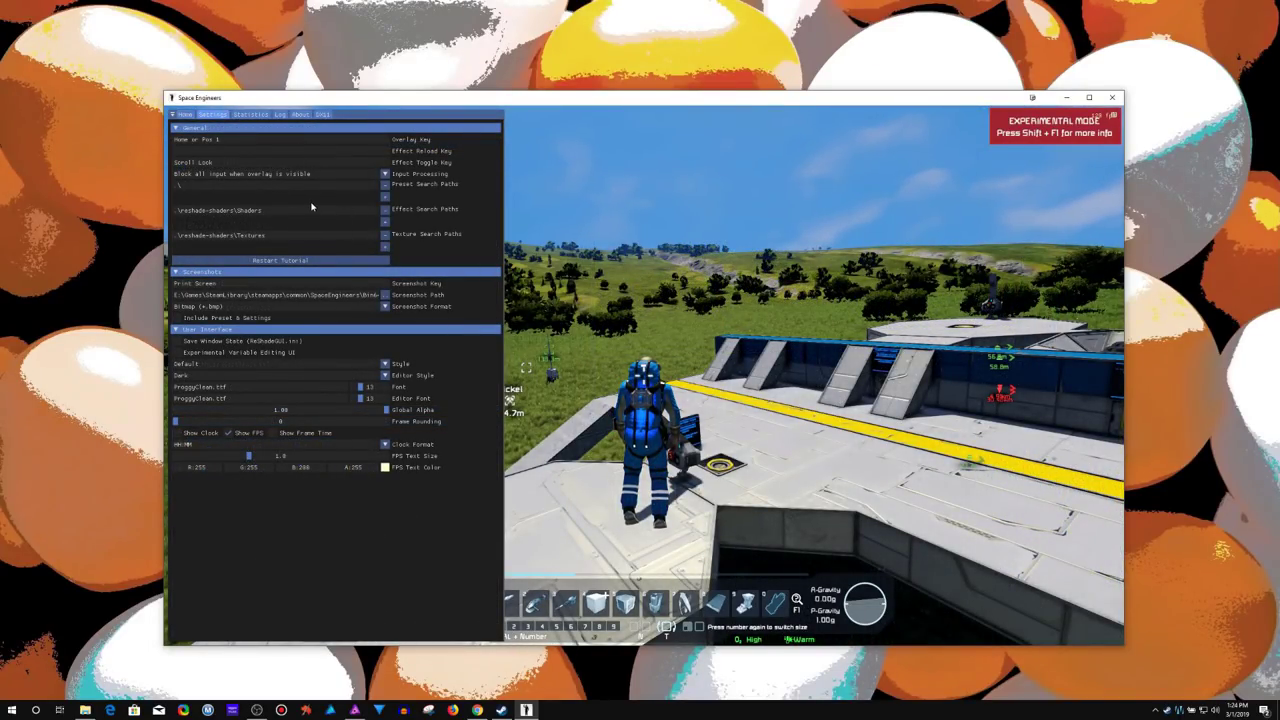
pyautogui.click(185, 114)
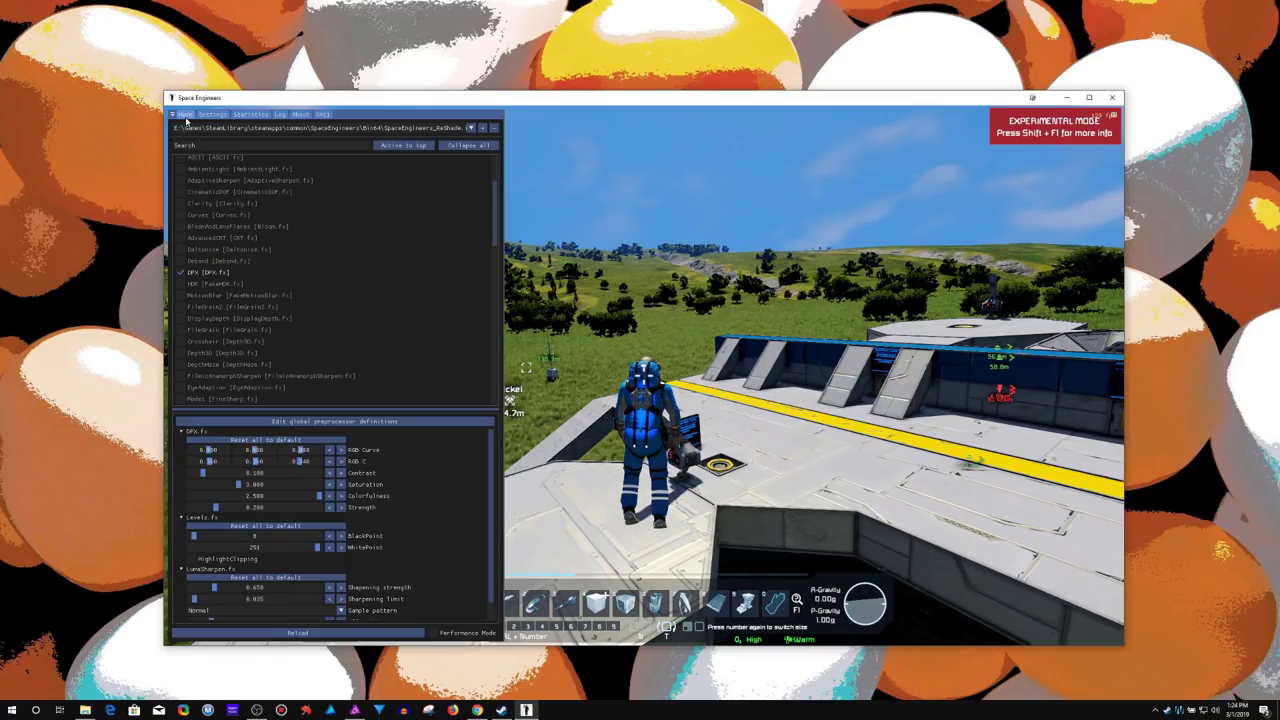
pyautogui.click(434, 633)
pyautogui.press('Home')
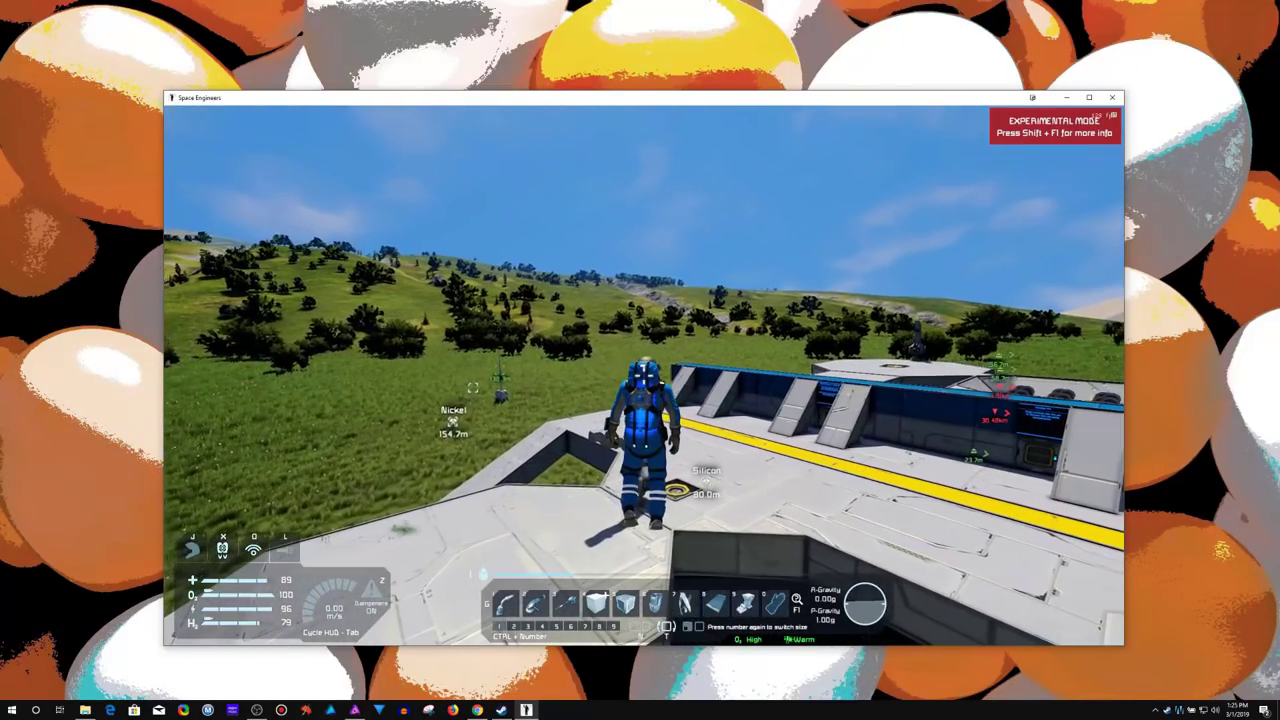
# - Move the character across the platform to view the scene with the finished preset
pyautogui.press('8')
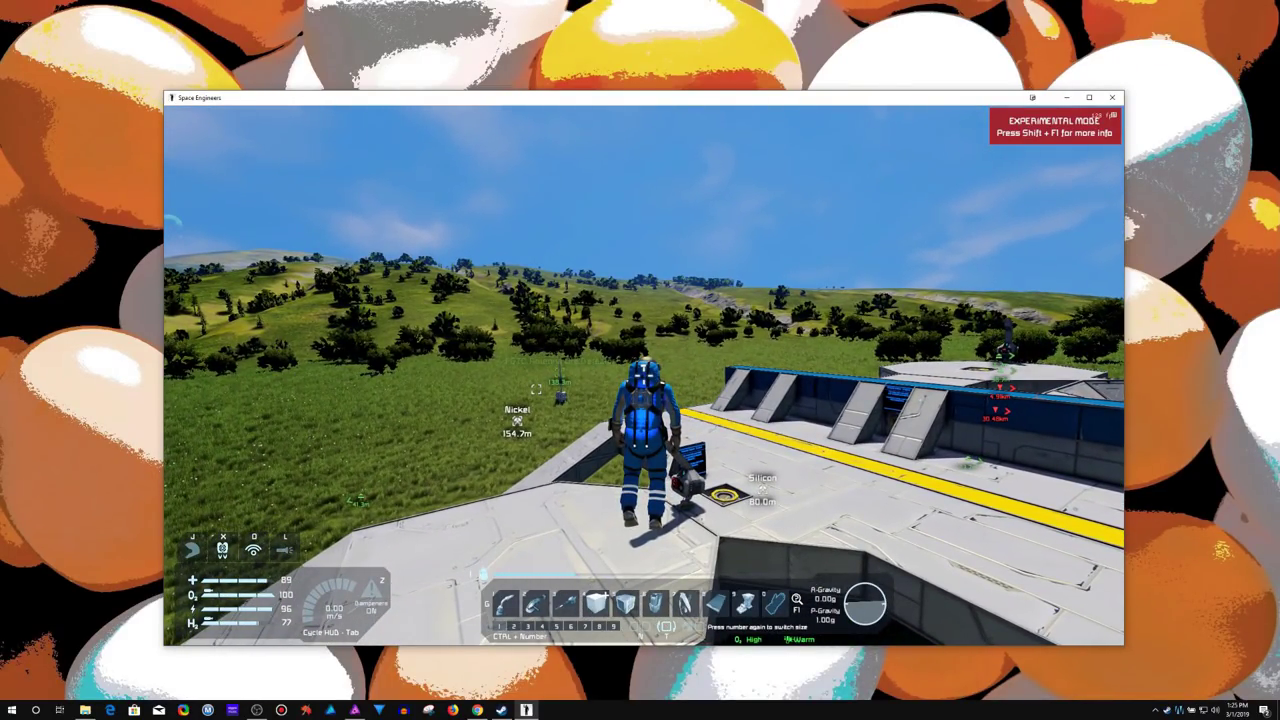
pyautogui.press('w')
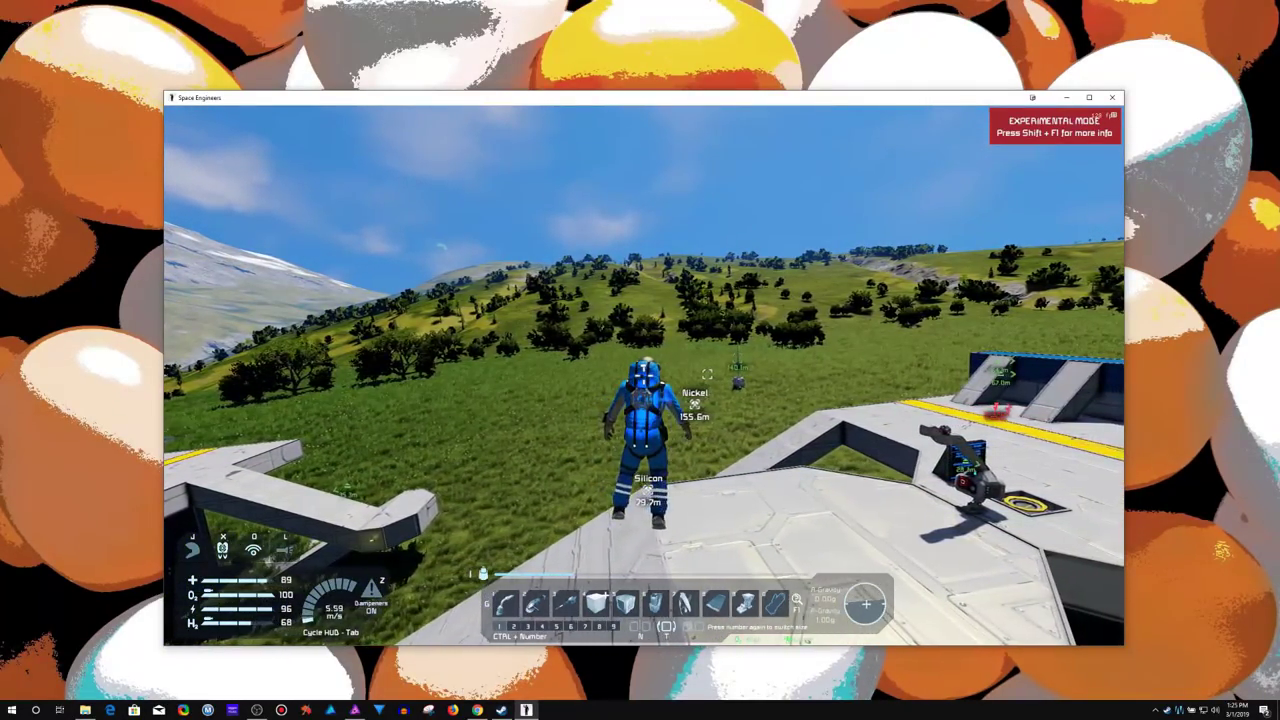
pyautogui.press('w')
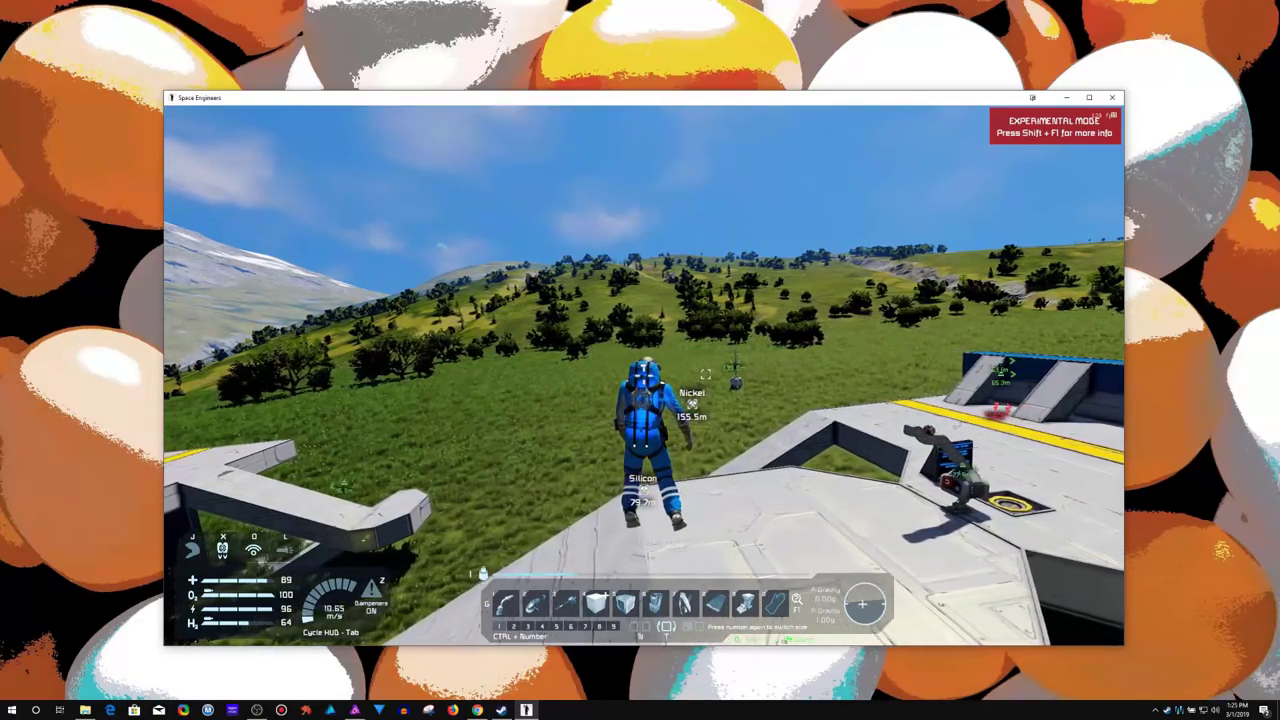
pyautogui.press('w')
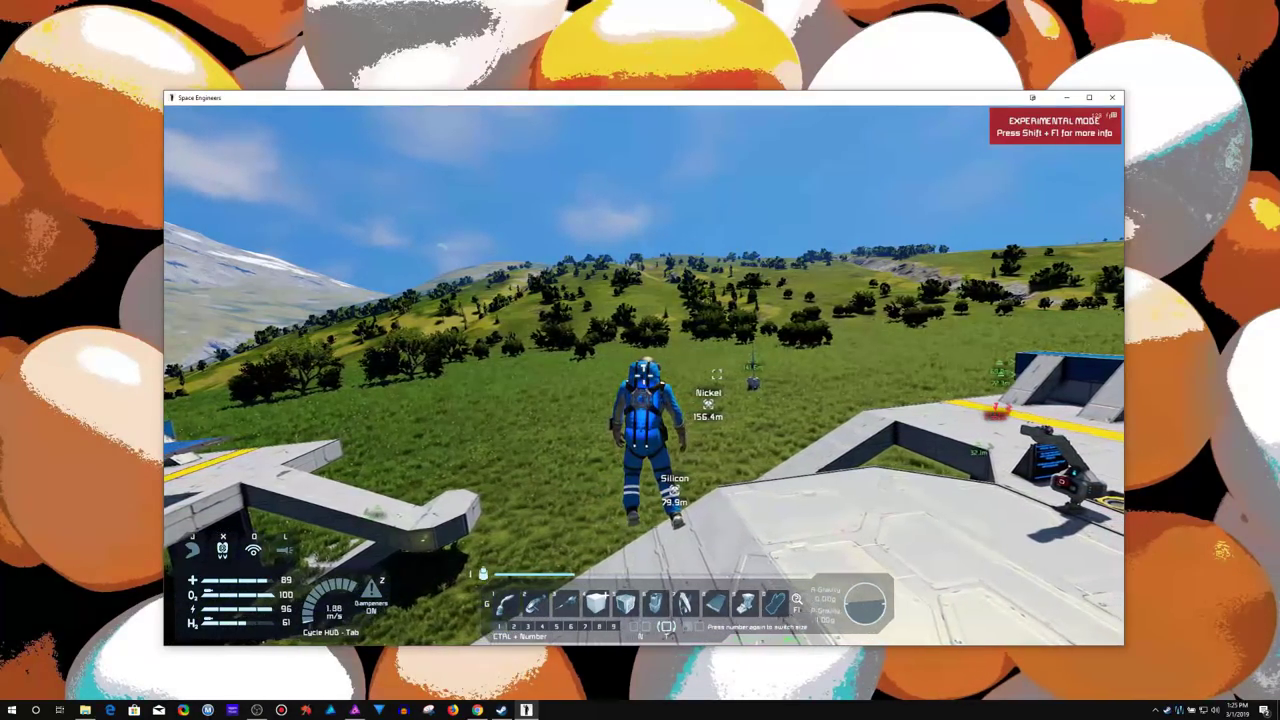